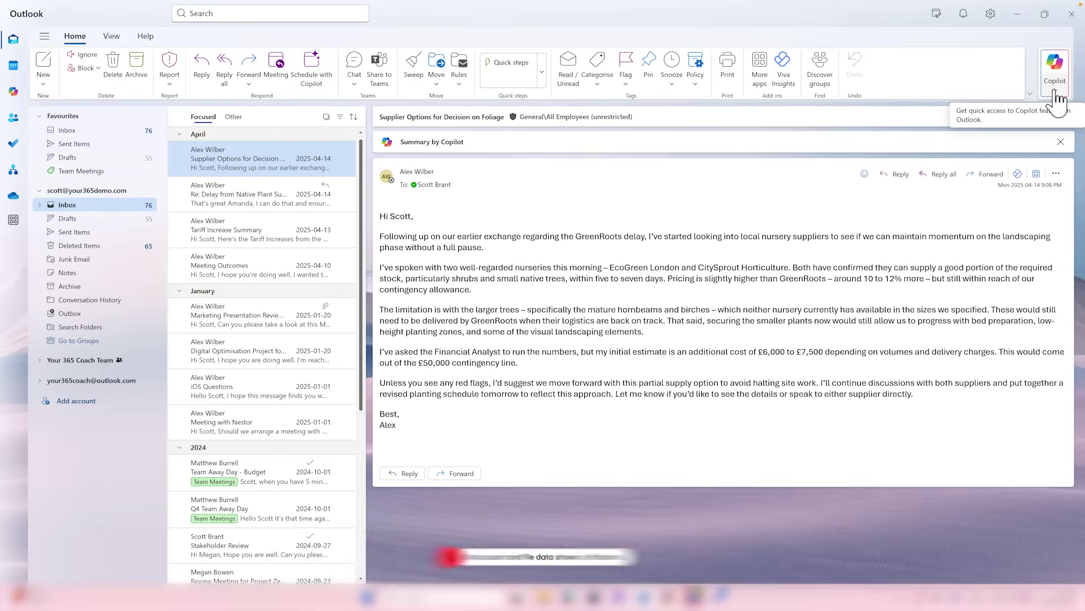
Enable and save Outlook Copilot's custom drafting instructions: Hi greeting, British English, 100–200 words.
click(1055, 84)
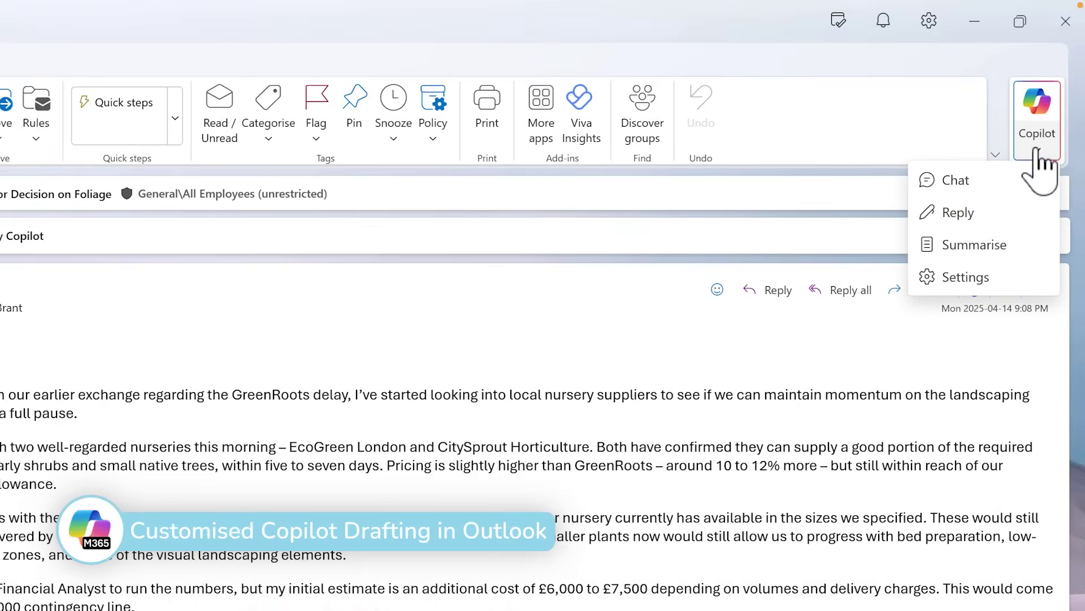
click(973, 277)
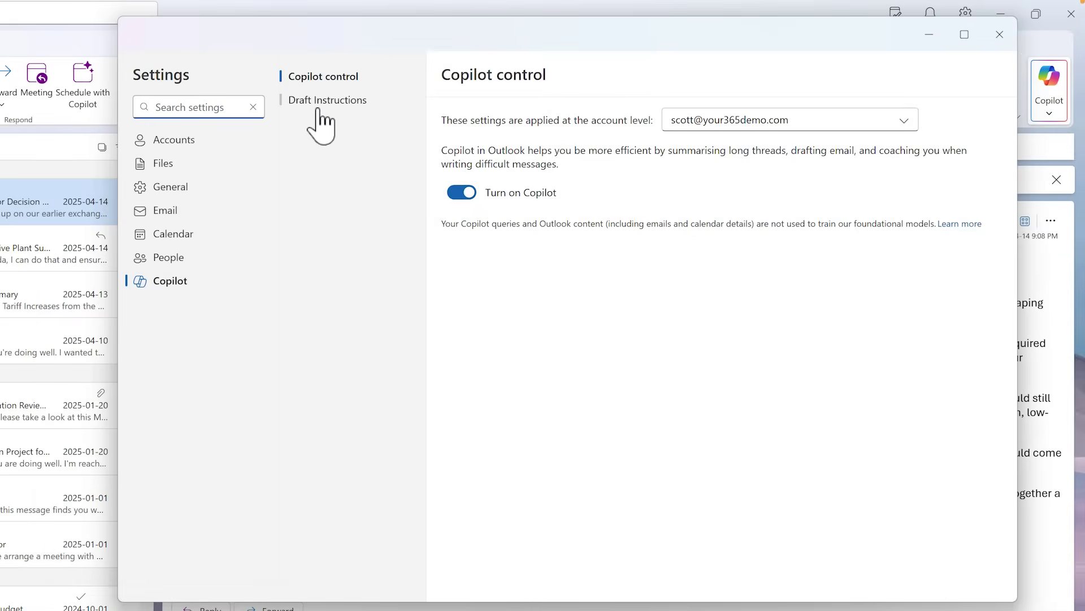
click(321, 122)
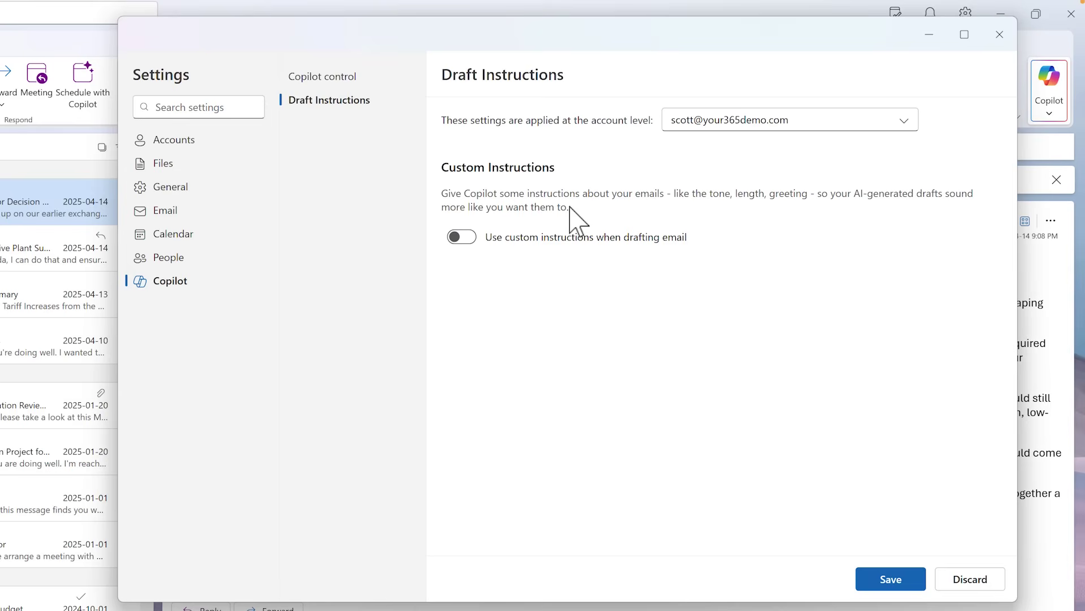
click(581, 237)
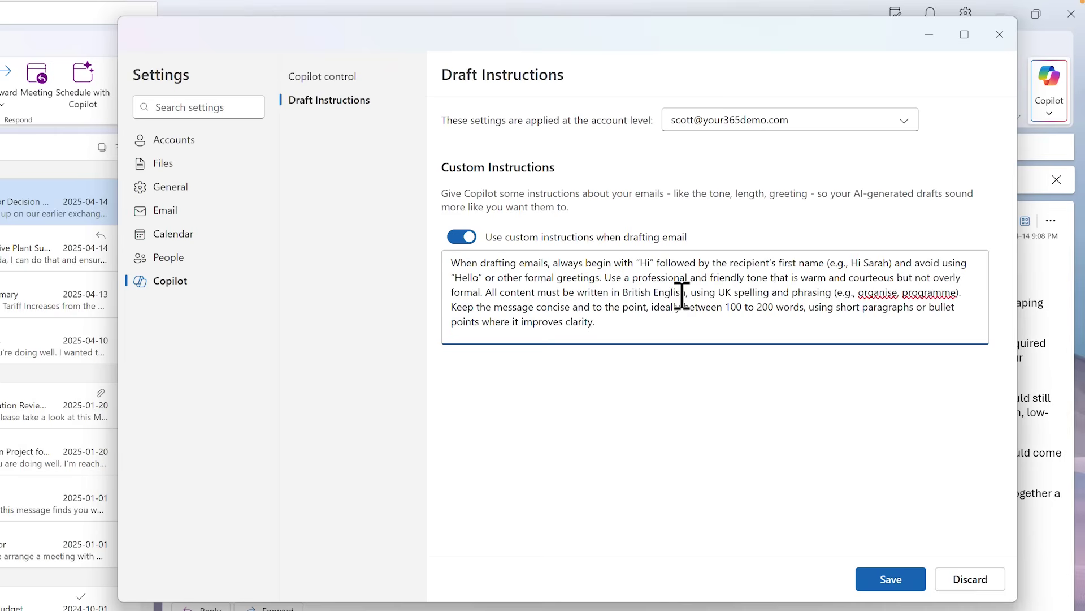
click(889, 578)
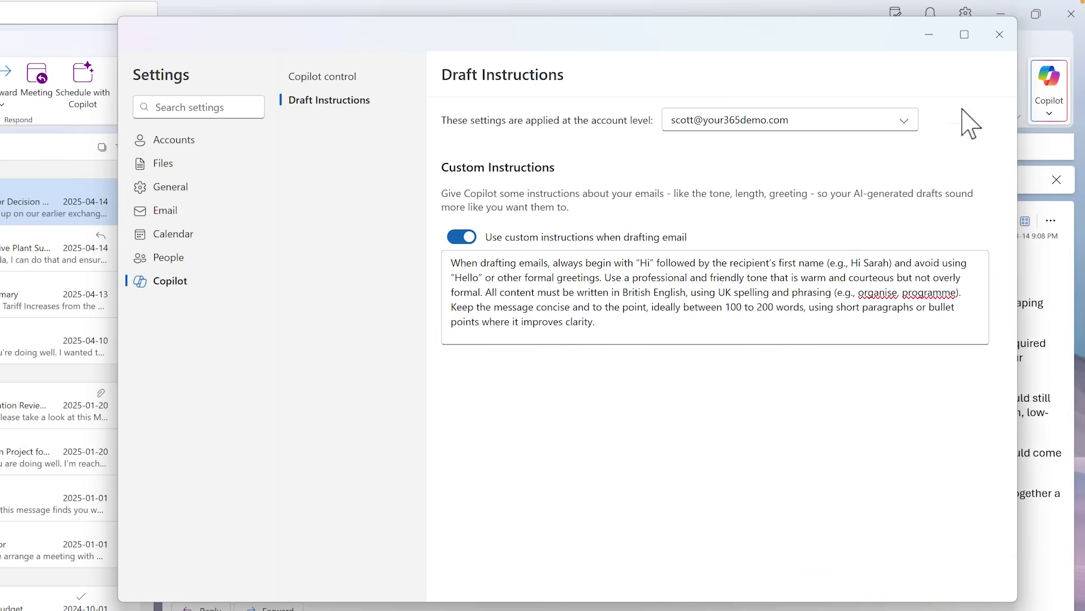
click(1002, 38)
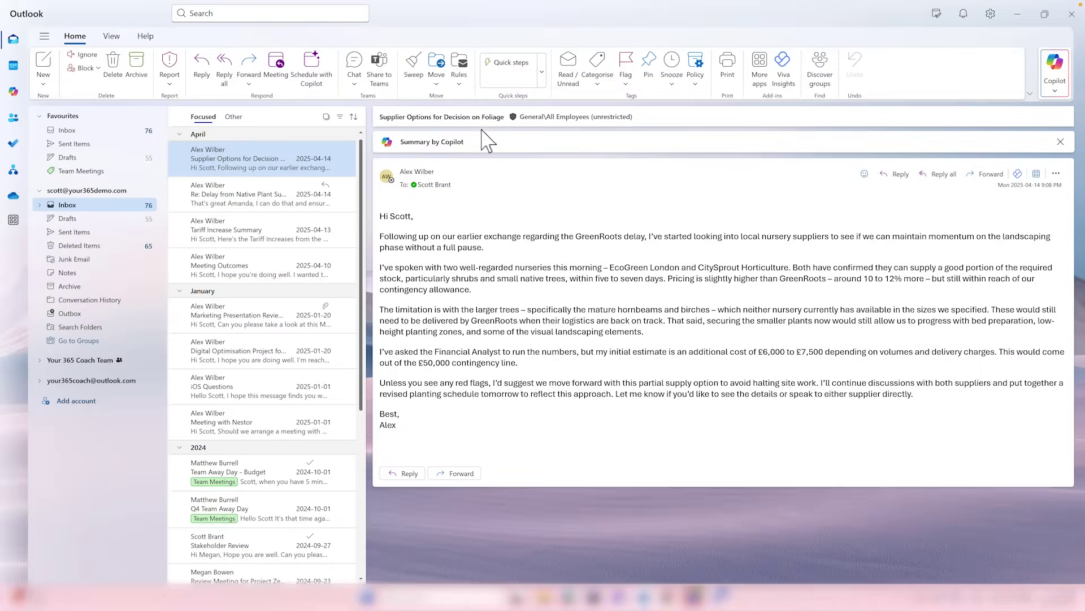
Reply to the supplier options email and keep Copilot's 'Discuss suppliers more' draft.
click(899, 175)
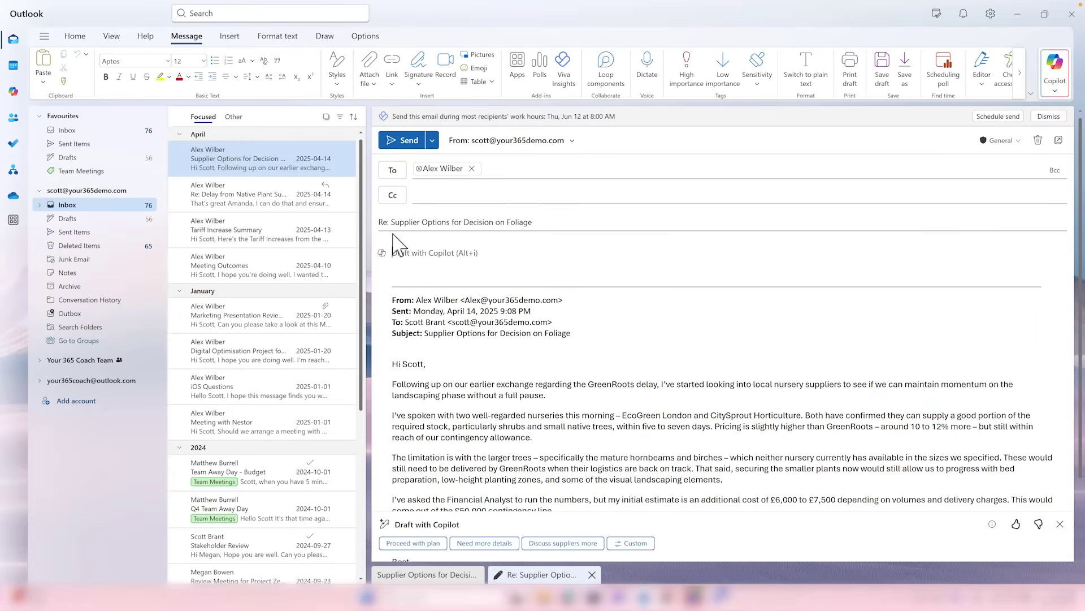
click(384, 253)
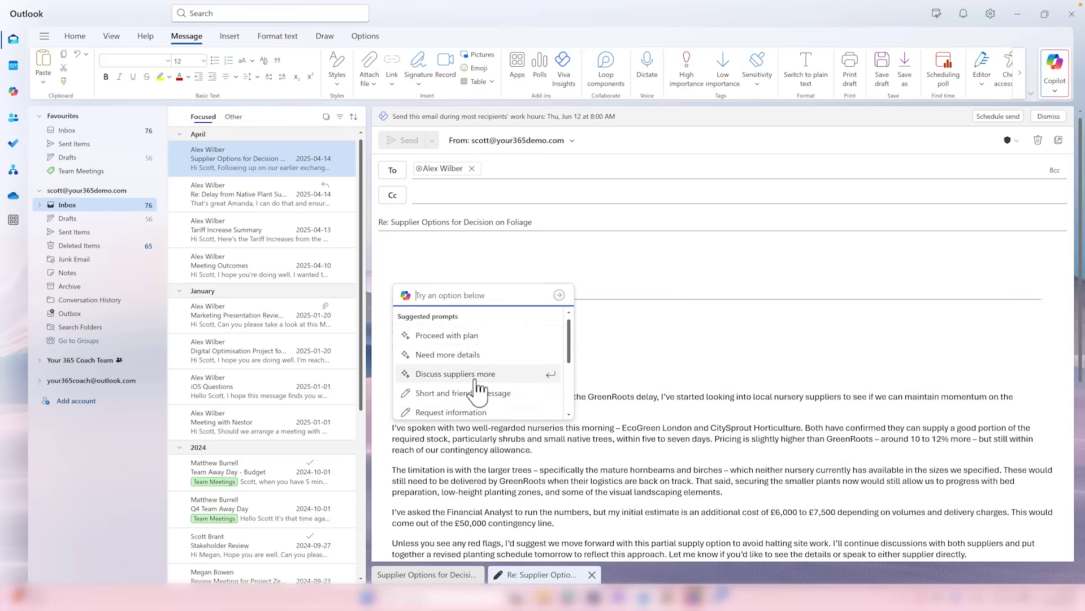
click(481, 375)
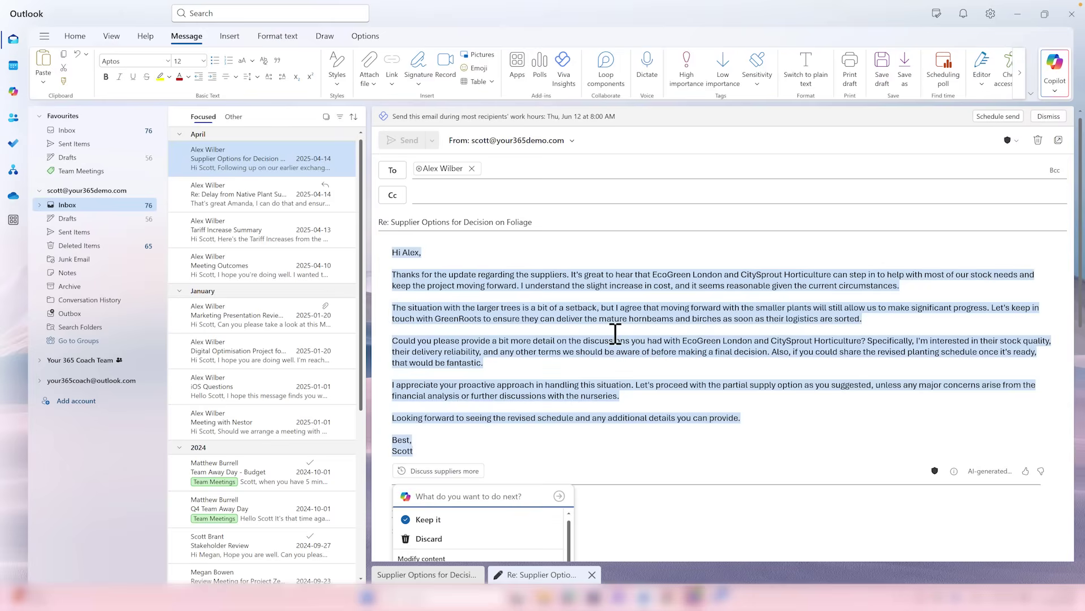
click(446, 520)
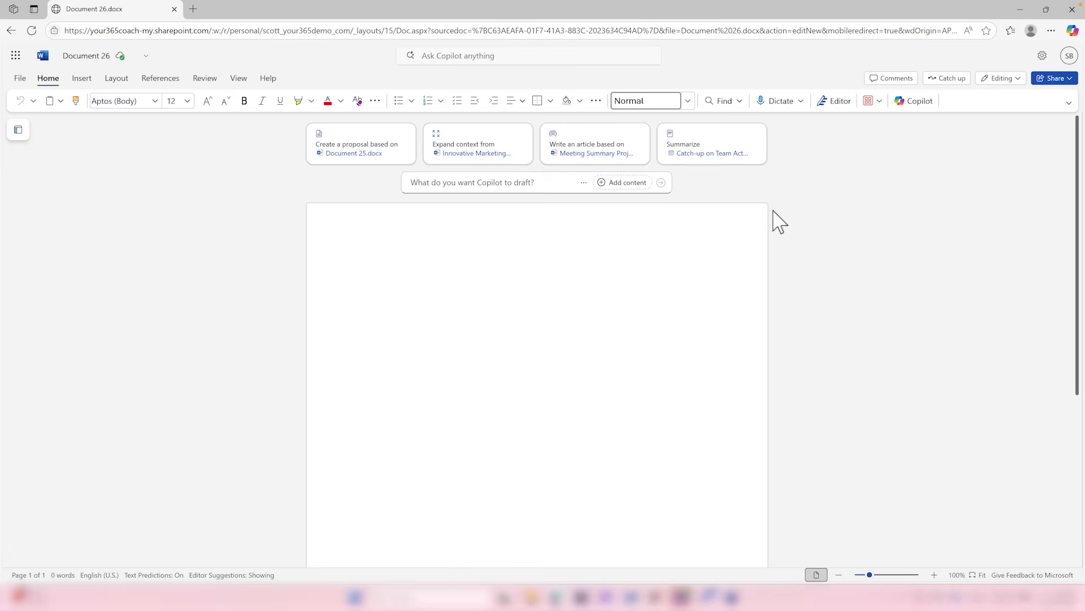
Upload the meeting notes image to Copilot and insert its extracted attendees, notes and actions.
click(930, 104)
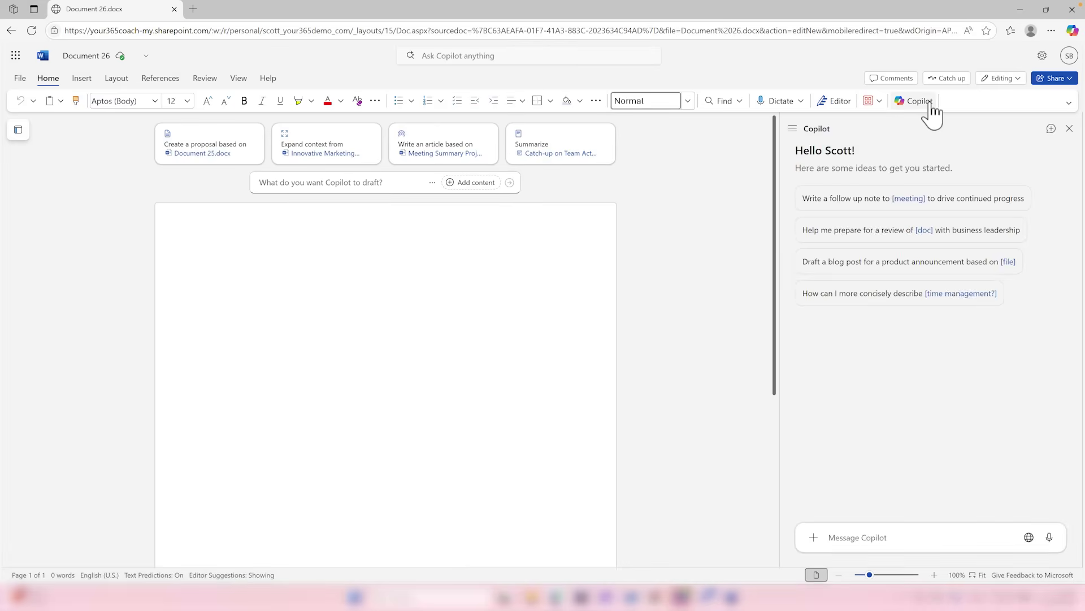
click(814, 538)
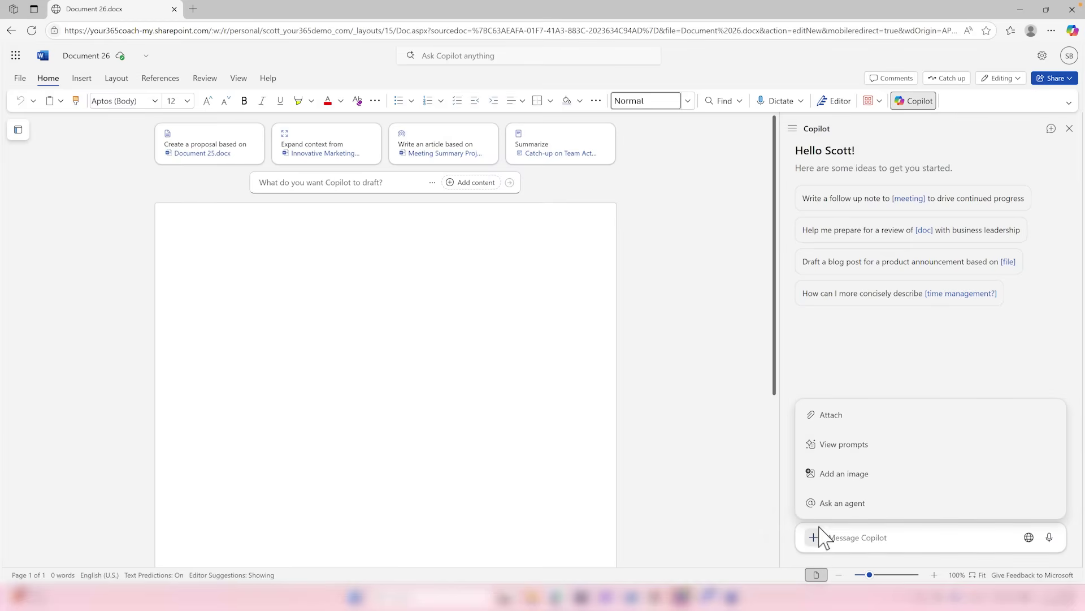
click(841, 478)
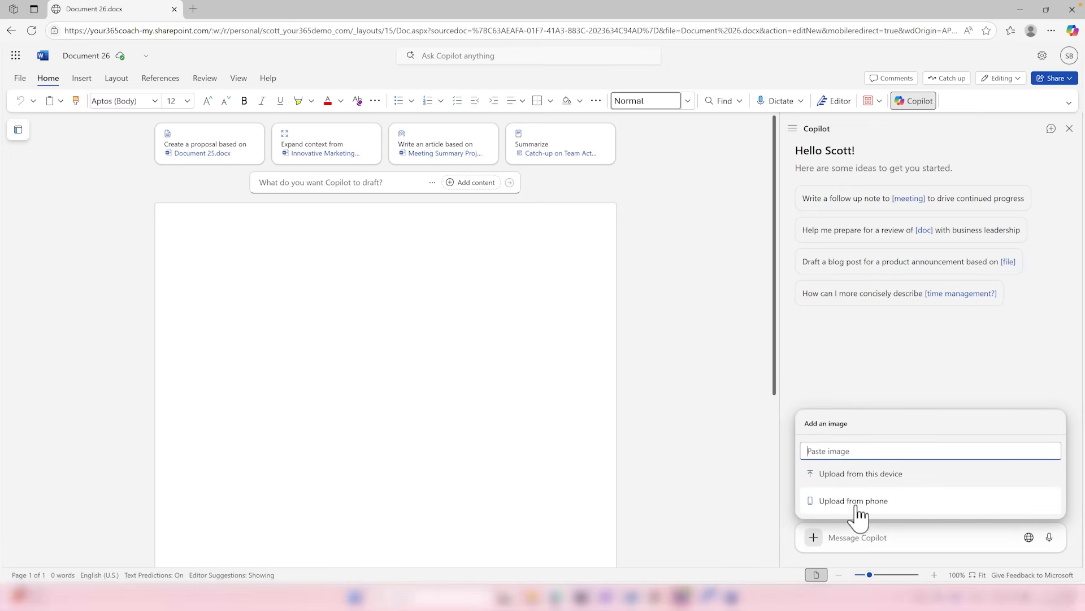
click(859, 511)
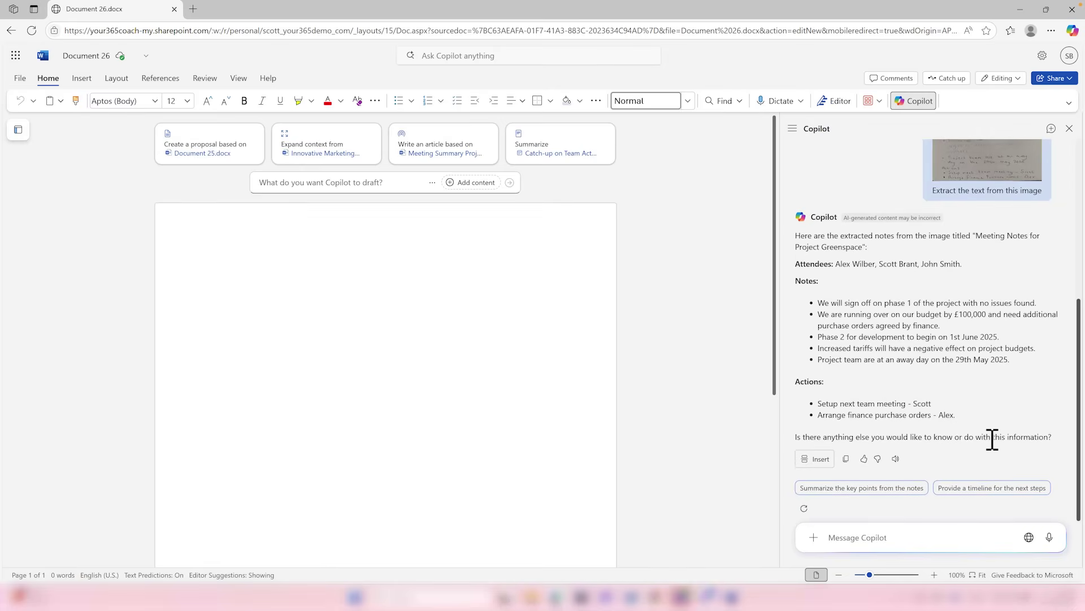
click(819, 463)
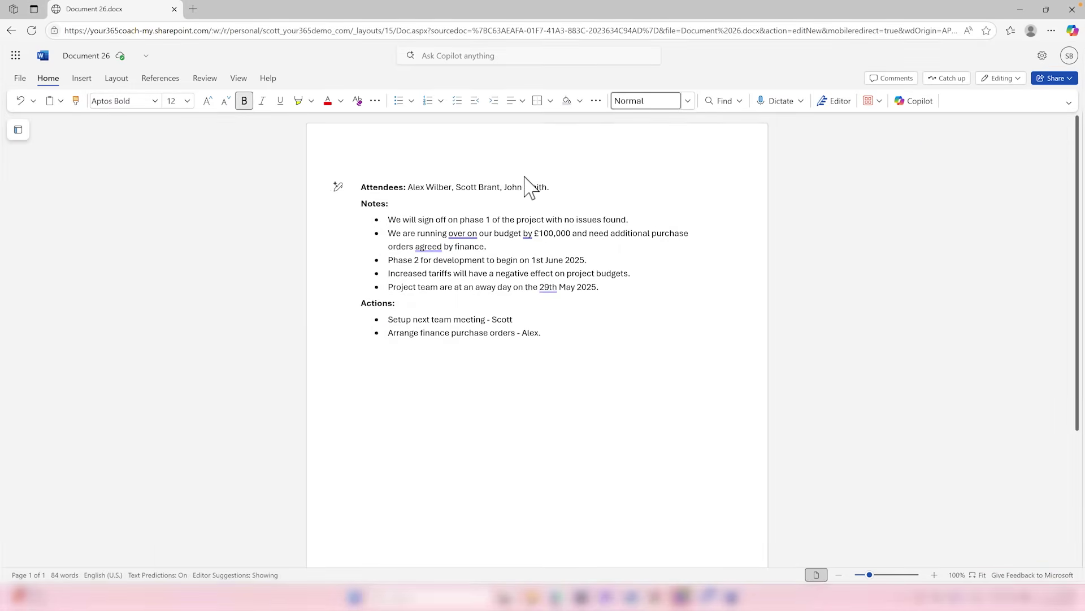
Insert and keep a Copilot-written meeting summary below the attendees line.
click(338, 188)
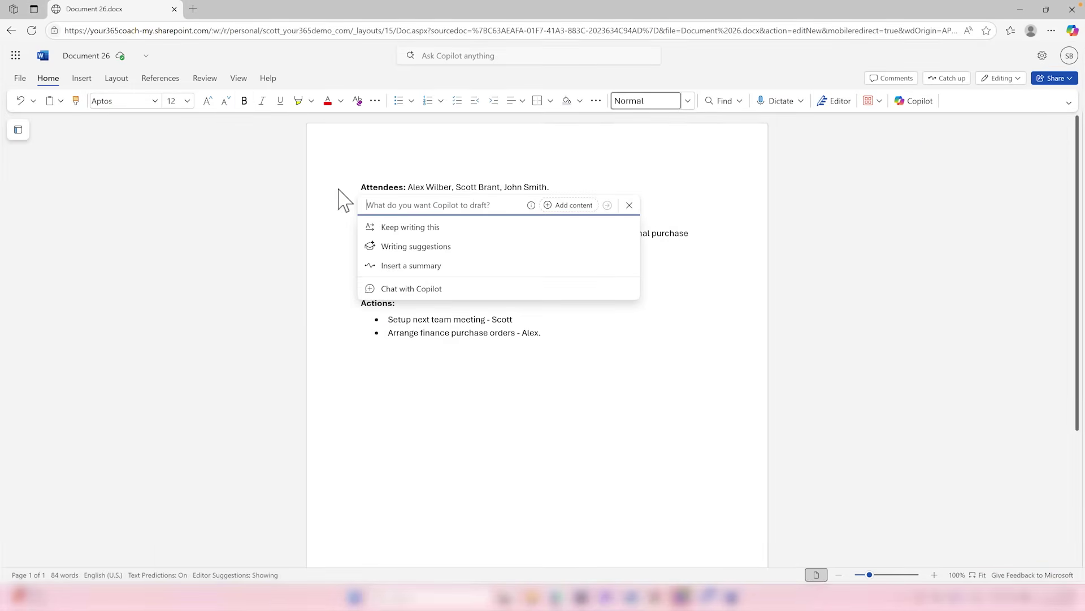
click(406, 270)
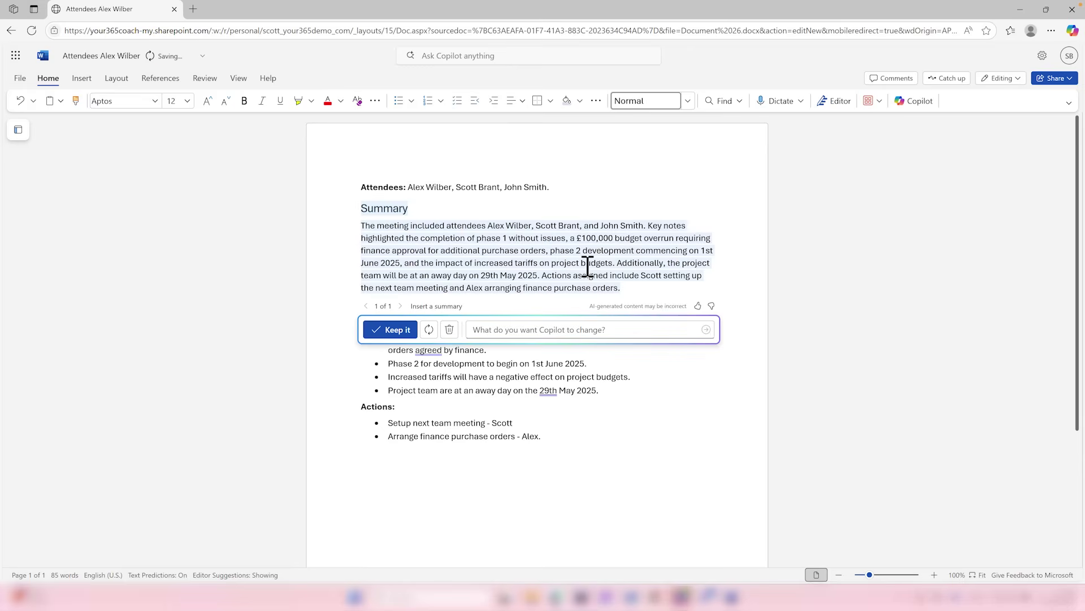
click(394, 330)
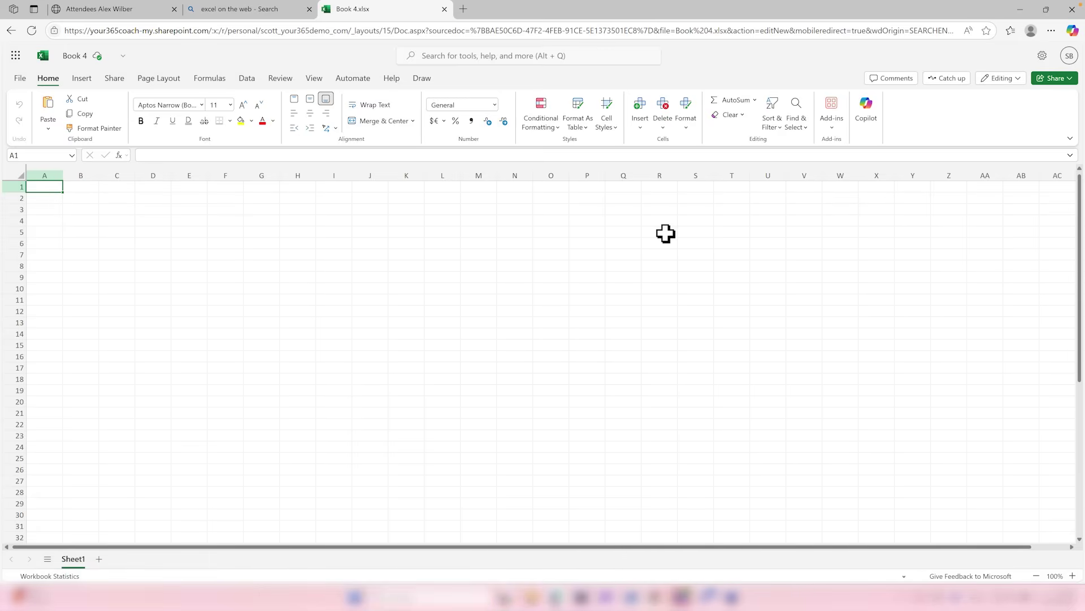
Attach the VehicleSales image from this device to Excel's Copilot chat.
click(871, 133)
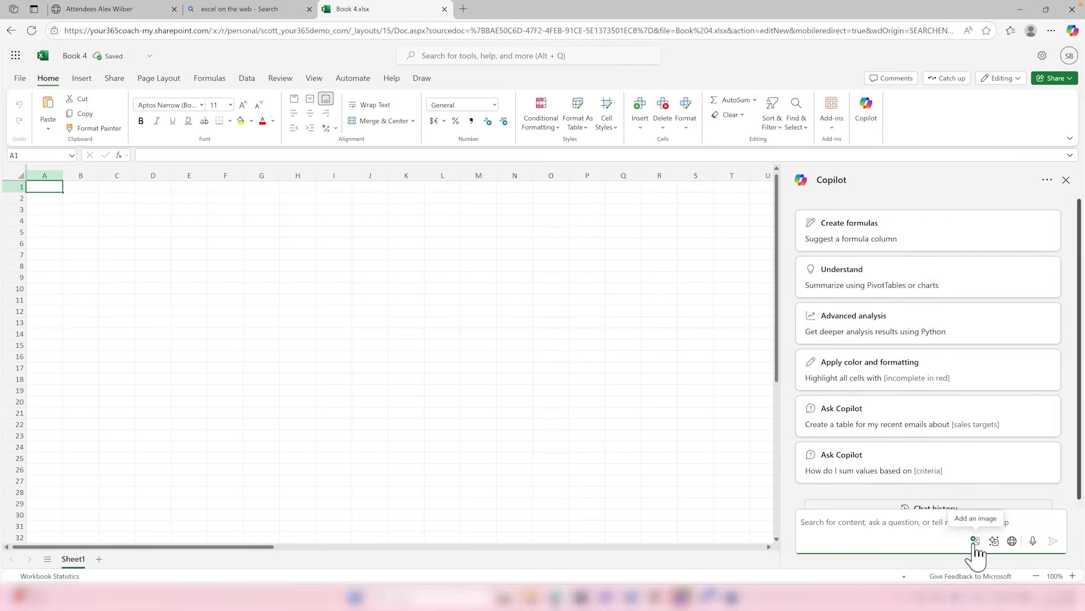
click(976, 543)
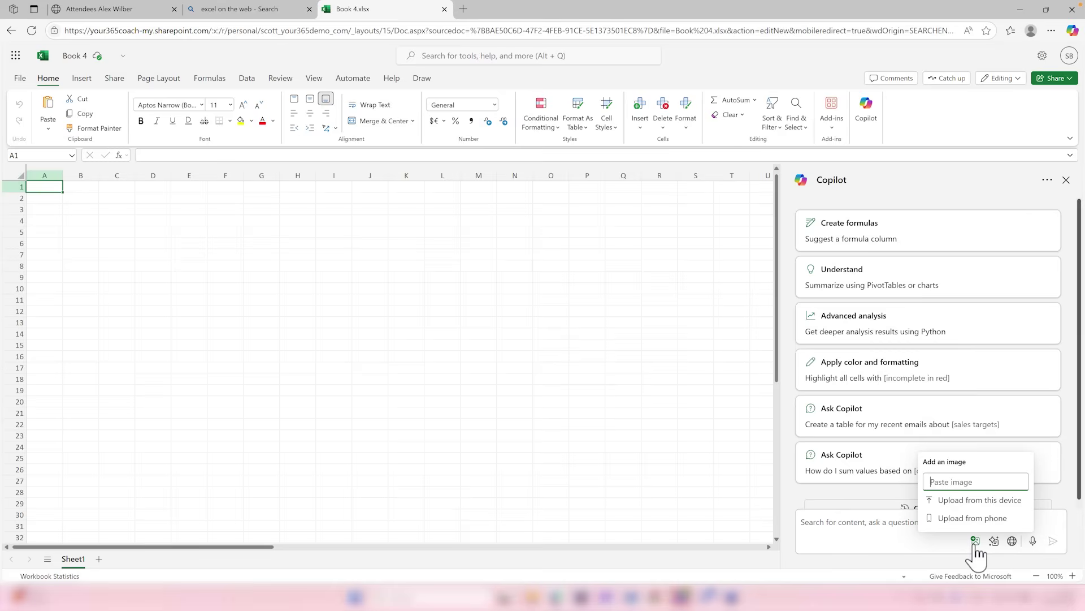
click(967, 501)
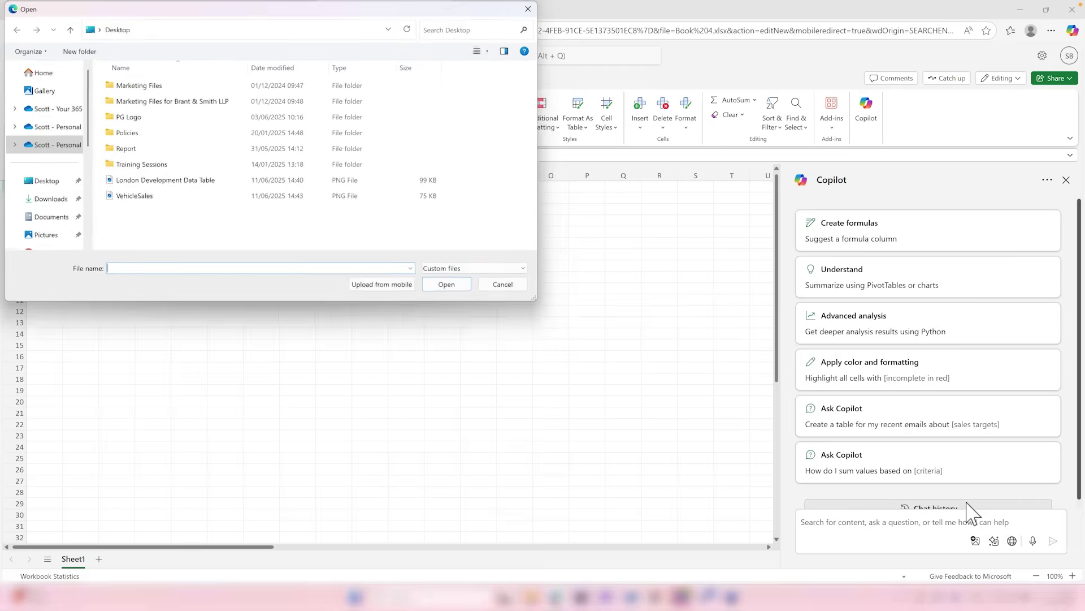
click(242, 197)
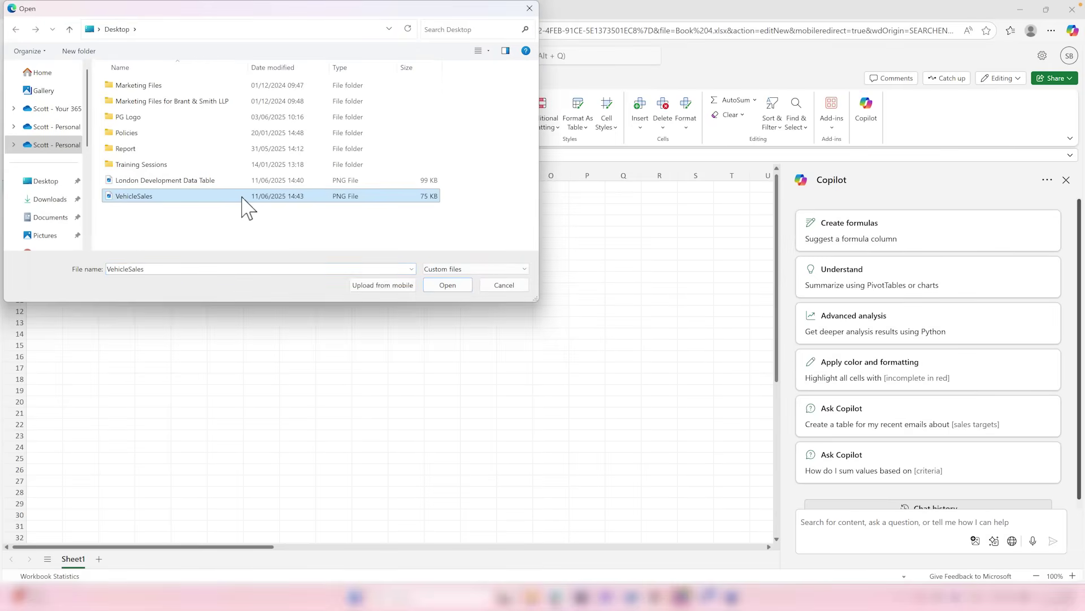
click(446, 285)
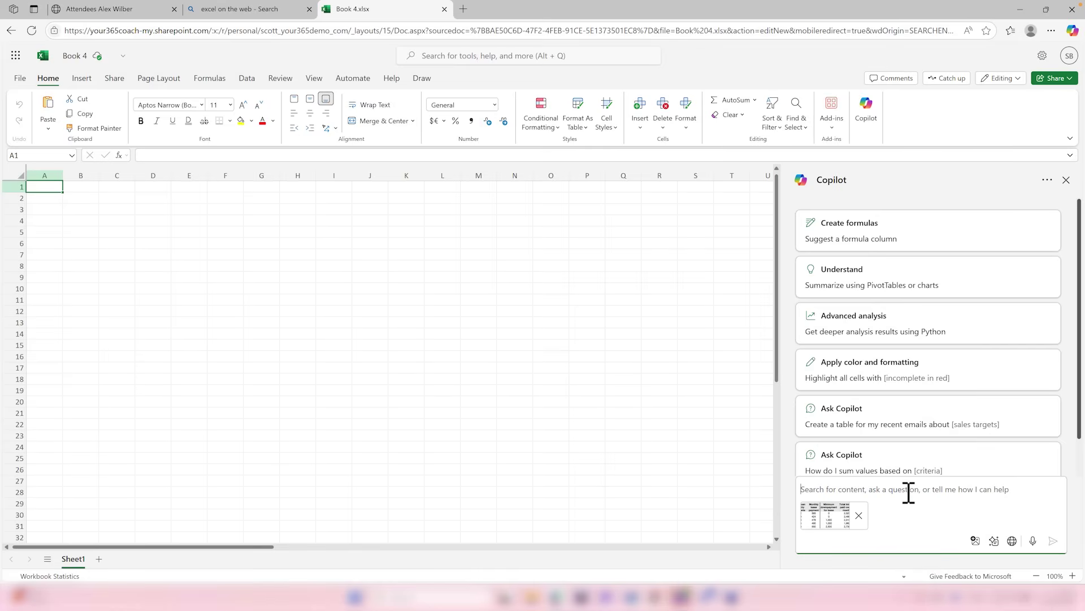
Have Copilot extract the image's five-car financing data and insert it into the workbook.
text(Extract the information from this image)
key(Return)
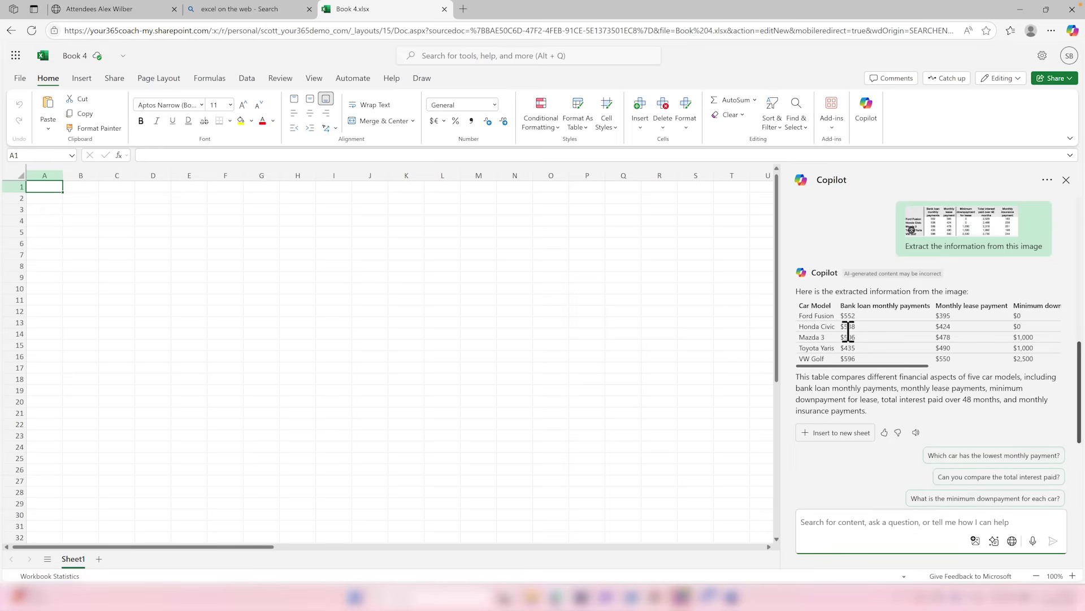
mouse_move(850, 366)
mouse_down()
mouse_move(983, 366)
mouse_move(829, 367)
mouse_up()
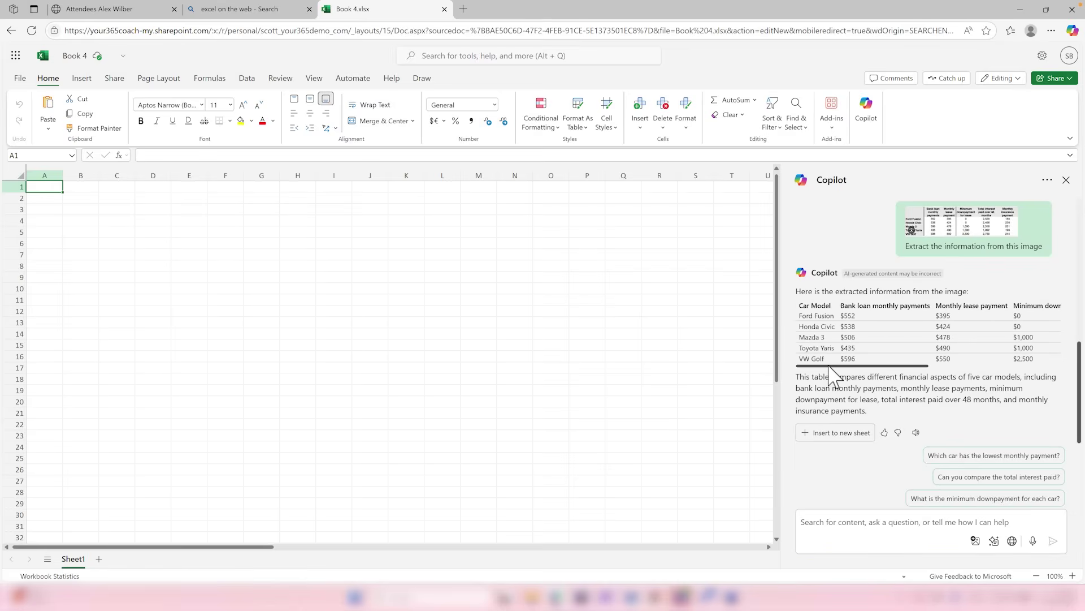
click(829, 435)
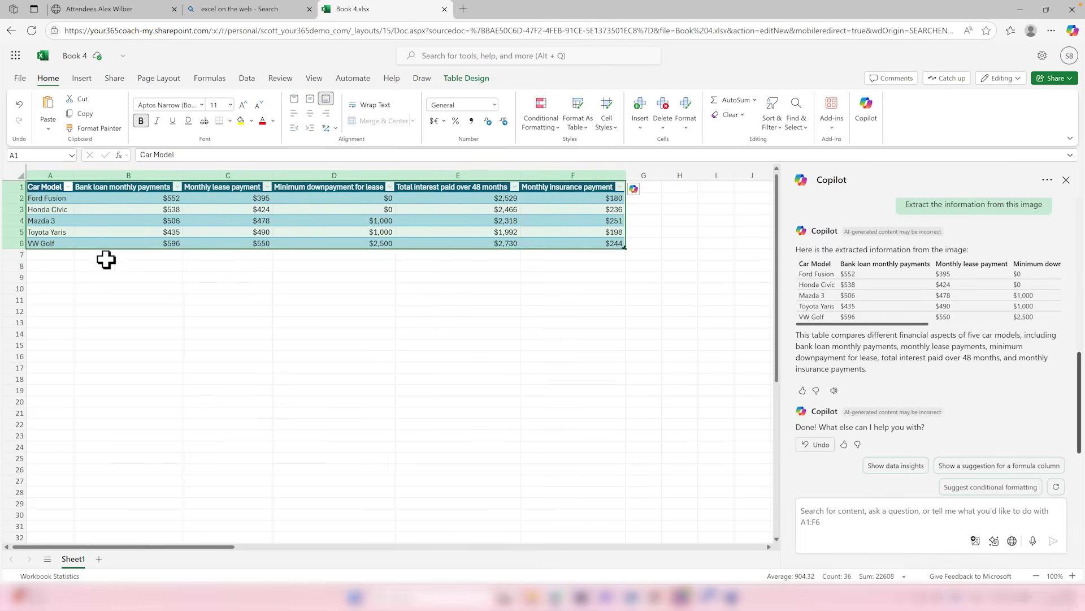
Select the car table A1:F6 and bring up its Copilot suggestions.
click(669, 267)
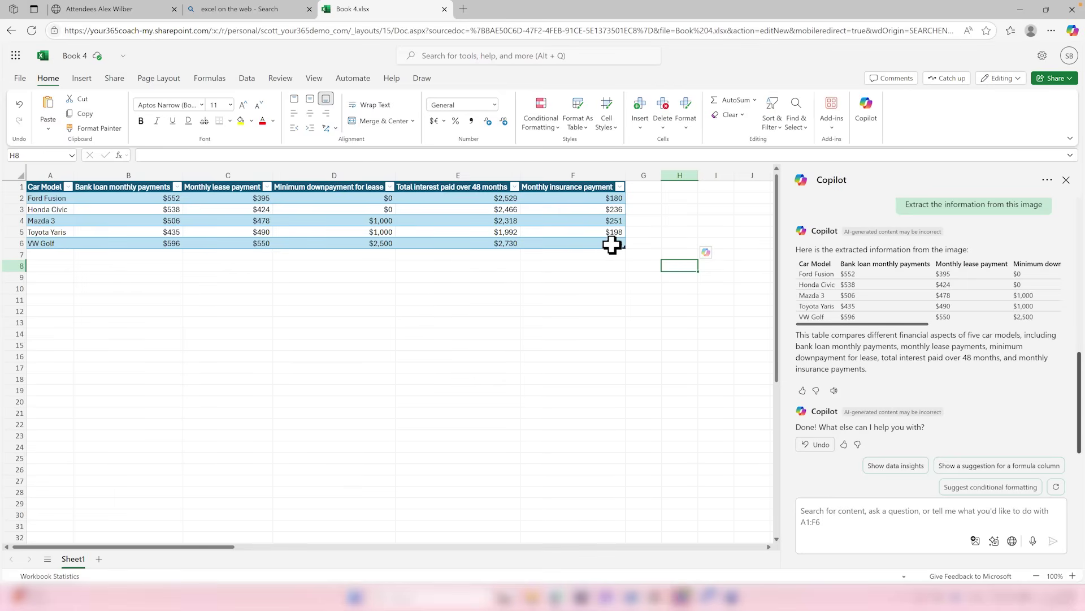
drag(612, 245, 47, 177)
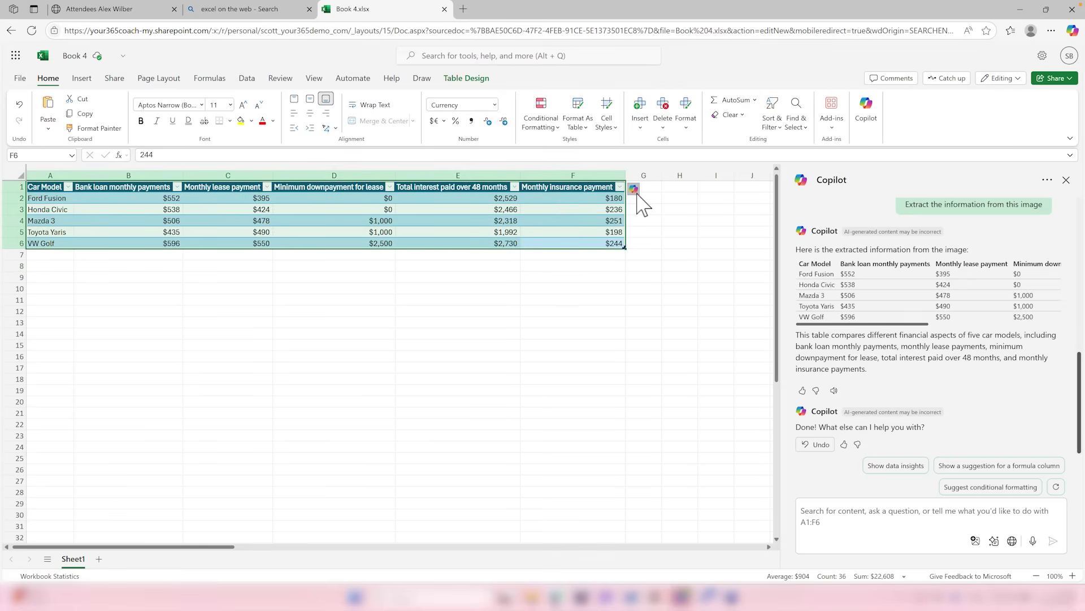
click(635, 190)
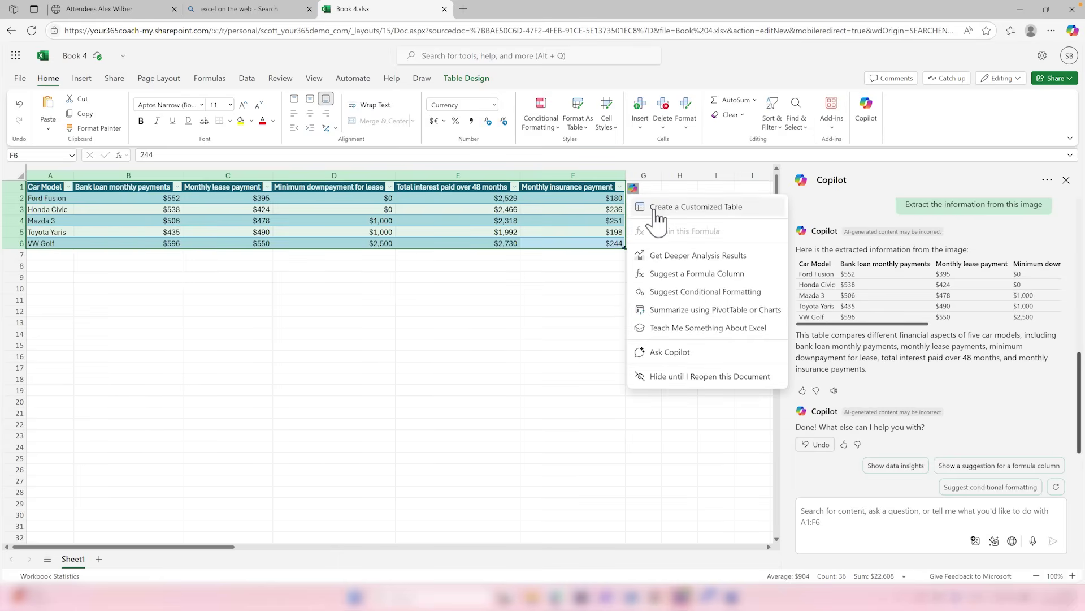
Dismiss the Create a Customized Table prompt and reopen the car table's Copilot suggestions.
click(669, 207)
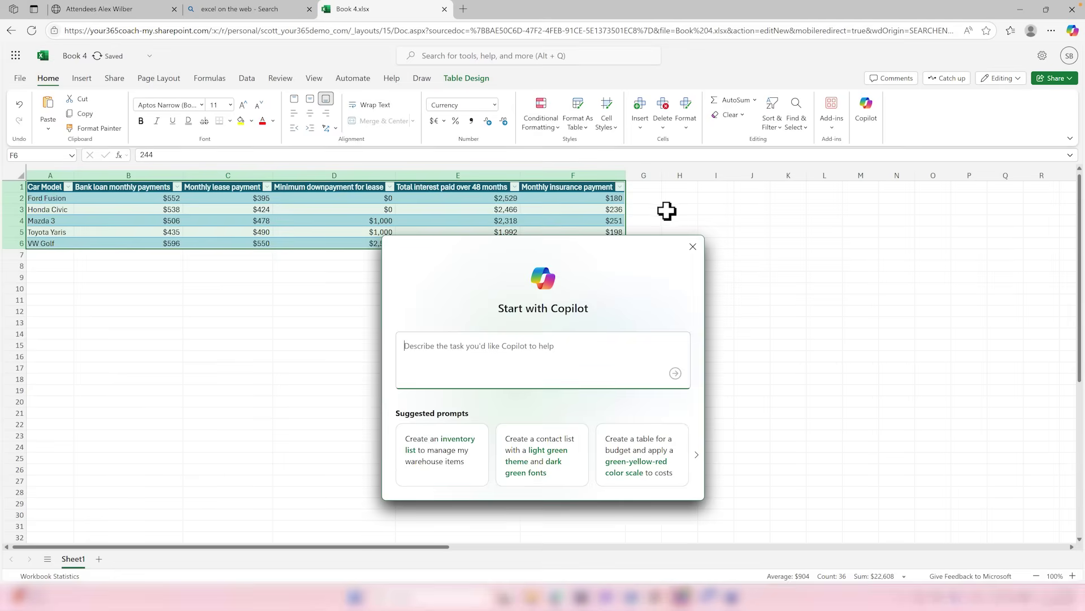
click(692, 247)
click(634, 190)
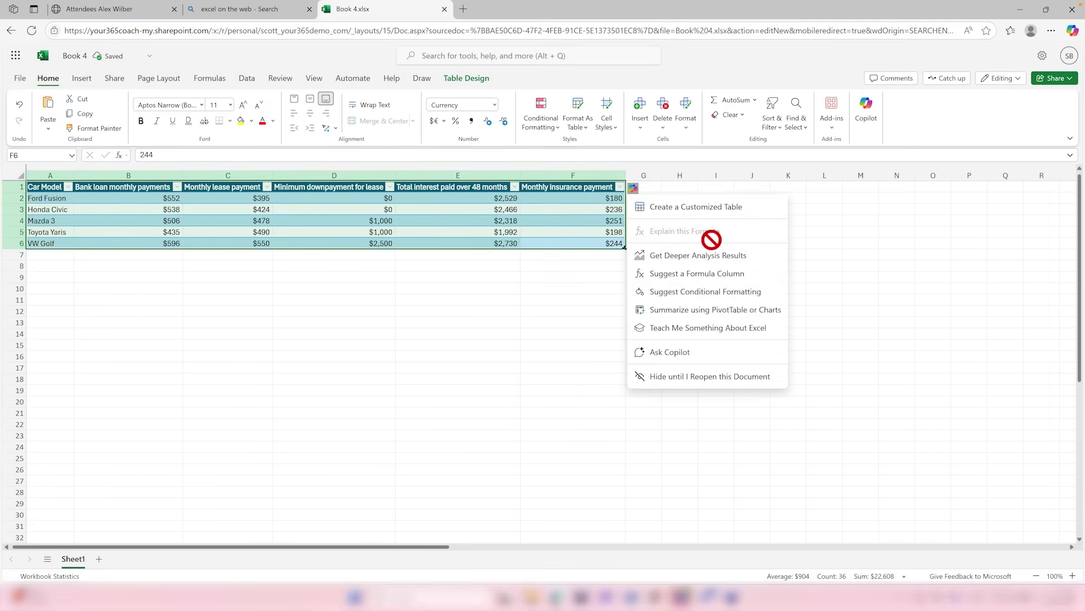
Add Copilot's suggested 'Total monthly cost' column G summing loan and insurance, then check G2.
click(707, 276)
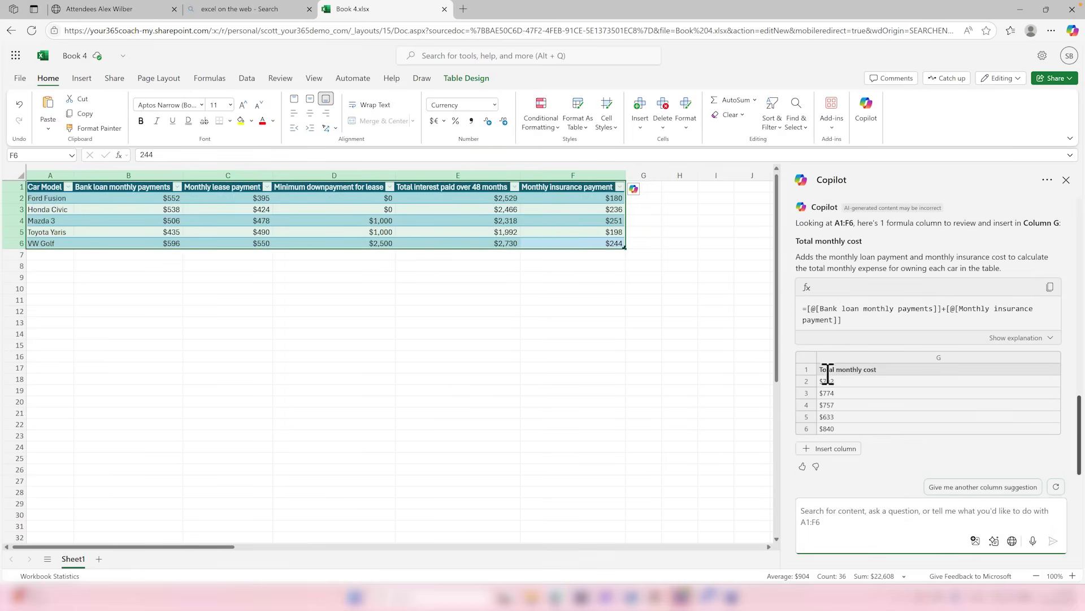
click(830, 447)
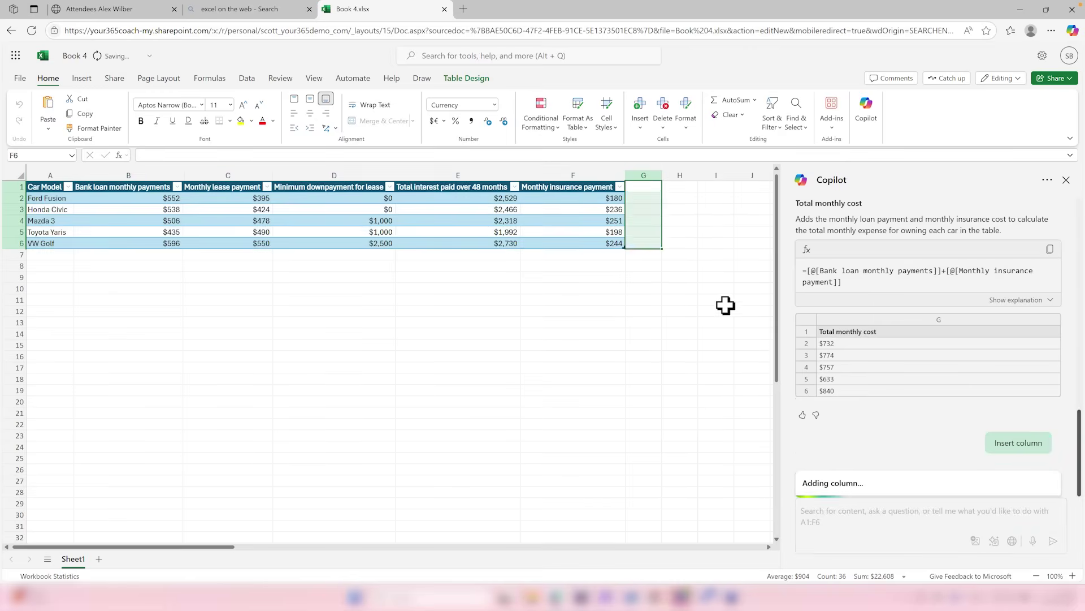
click(687, 268)
click(679, 202)
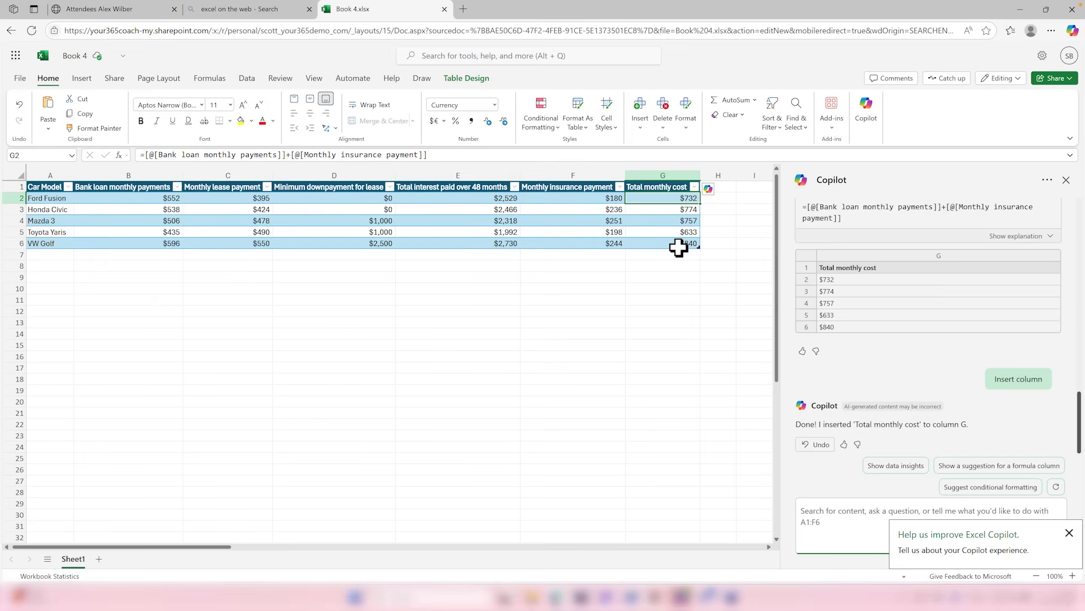
Reopen the car table's Copilot suggestions menu.
click(709, 189)
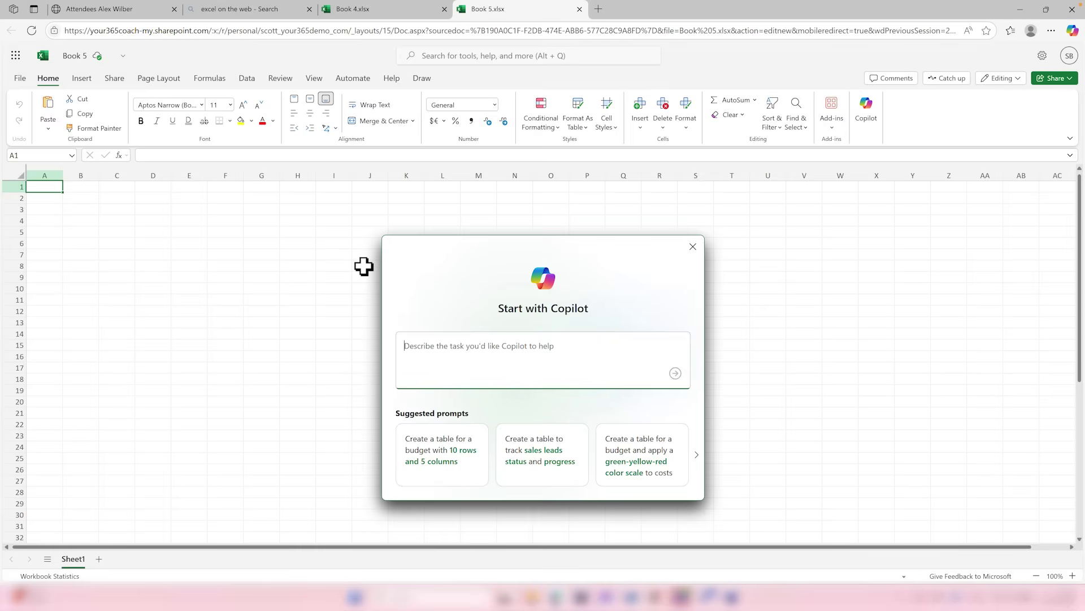
Generate a sales-leads table using the prompt 'Create a table to track sales leads status and progress'.
click(697, 455)
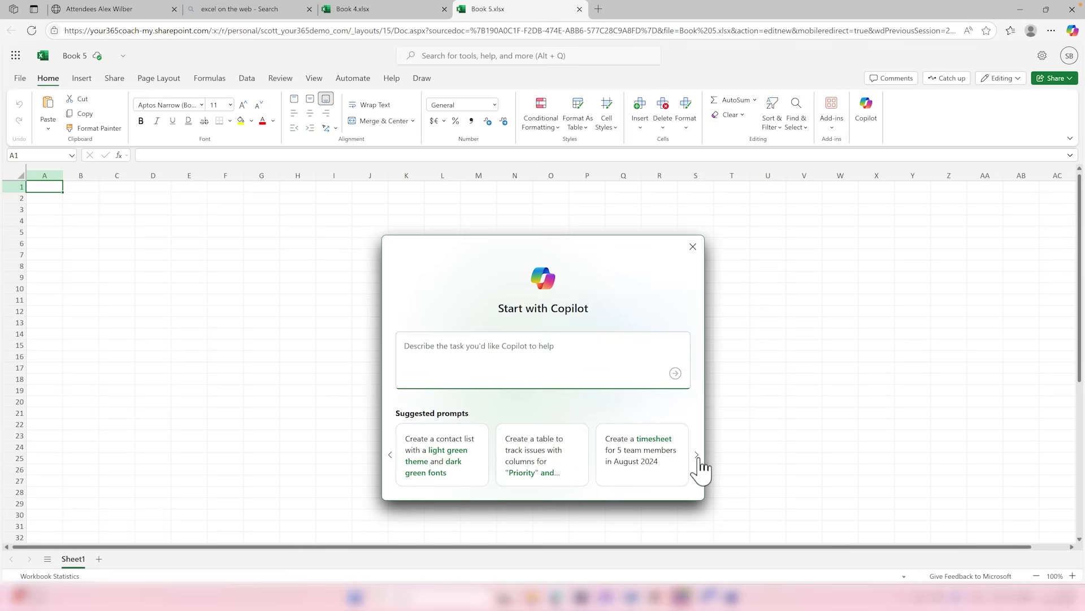
click(391, 455)
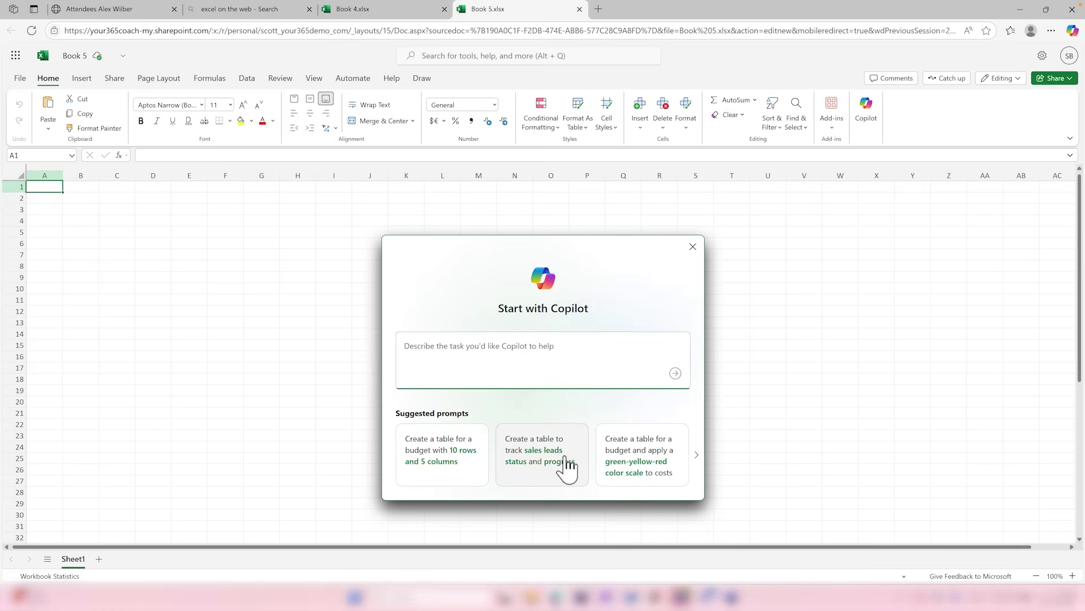
click(561, 468)
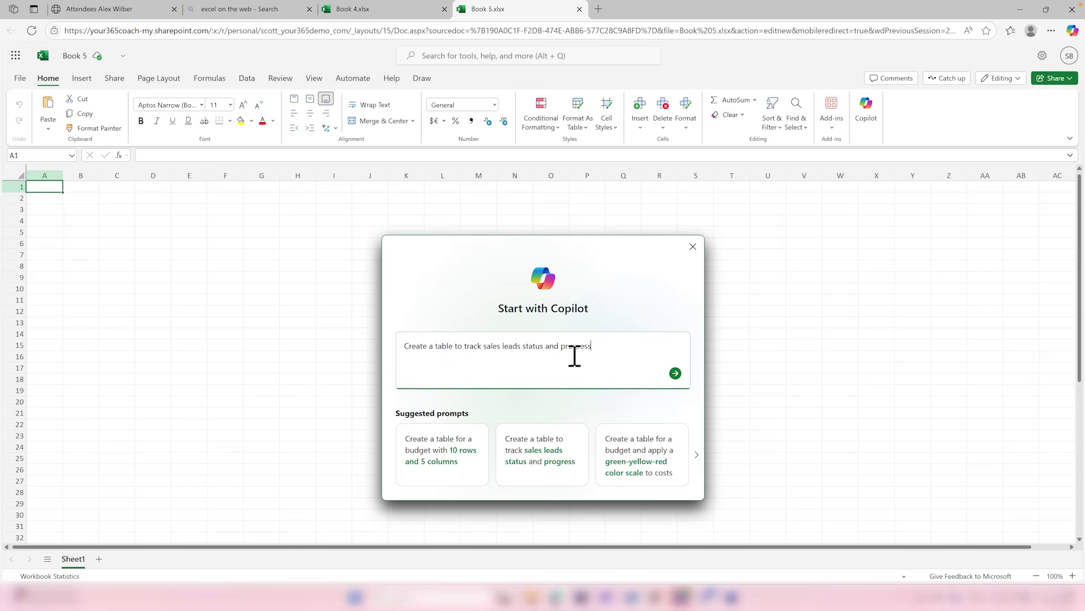
click(675, 373)
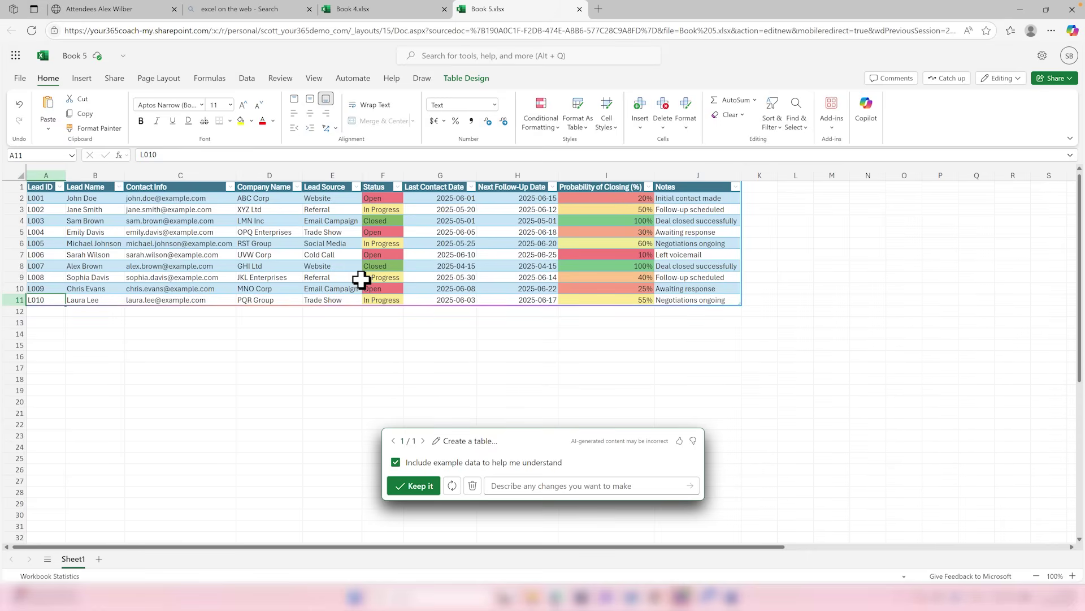
Toggle Include example data on the generated sales-leads table and open the Describe any changes box.
click(396, 462)
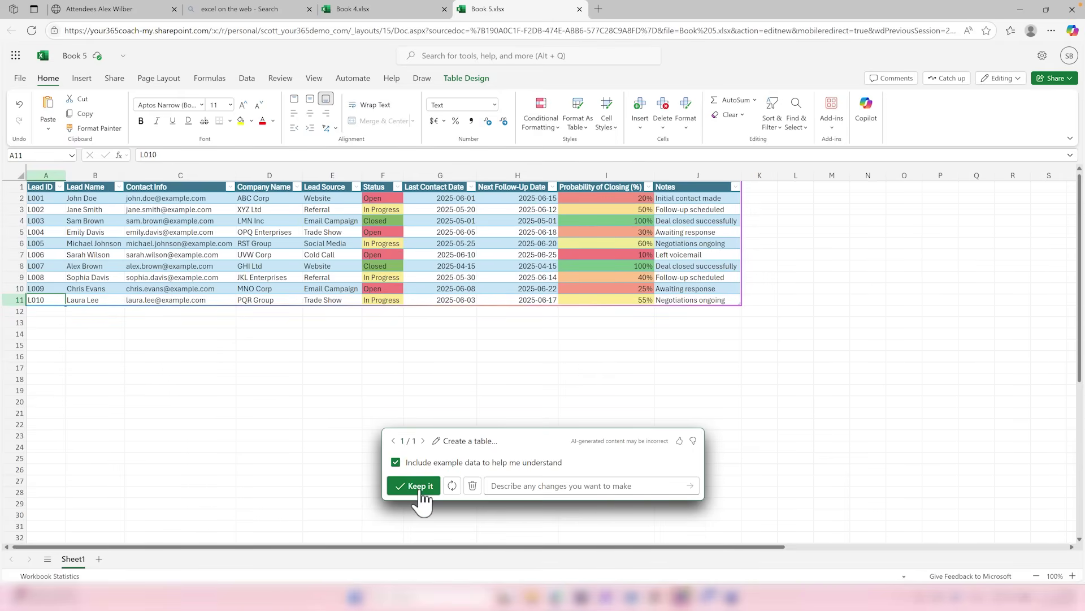
click(551, 486)
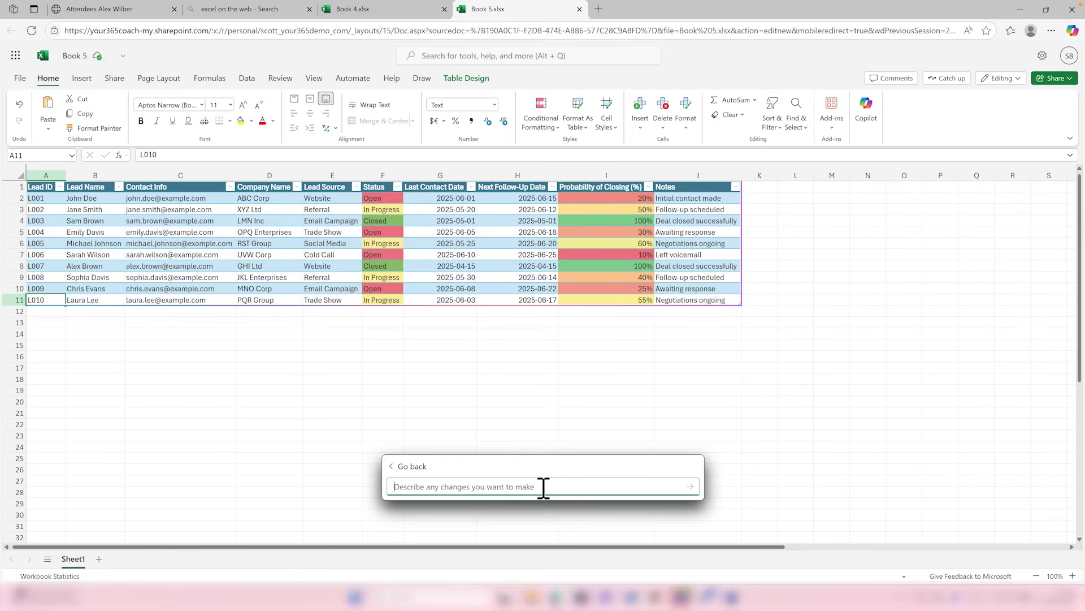
Ask Copilot to 'Insert an Address Column' and keep the updated sales-leads table.
text(Insert an Address Column)
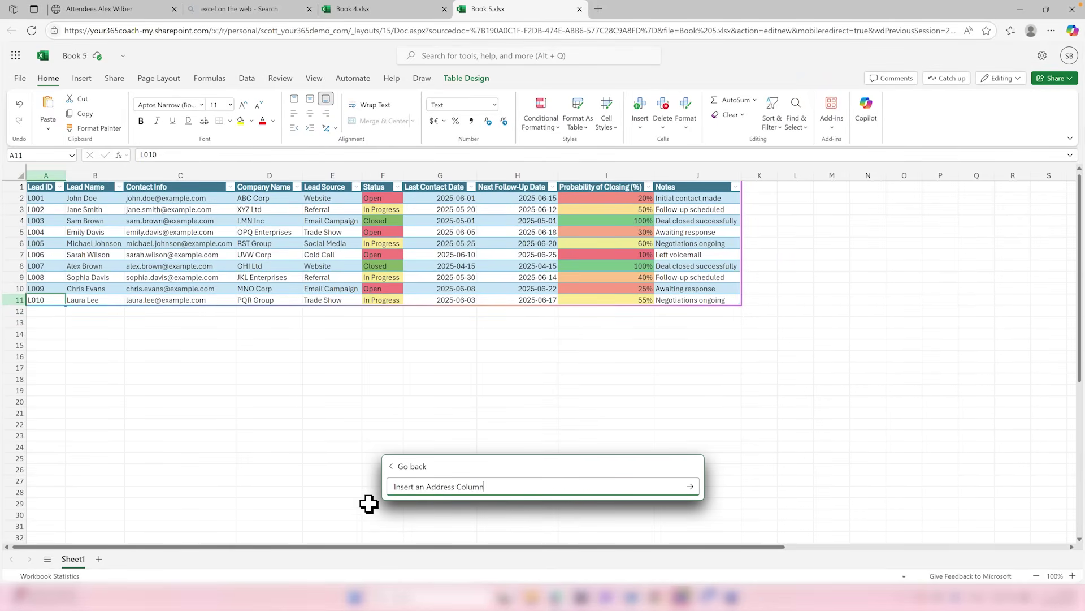
click(691, 487)
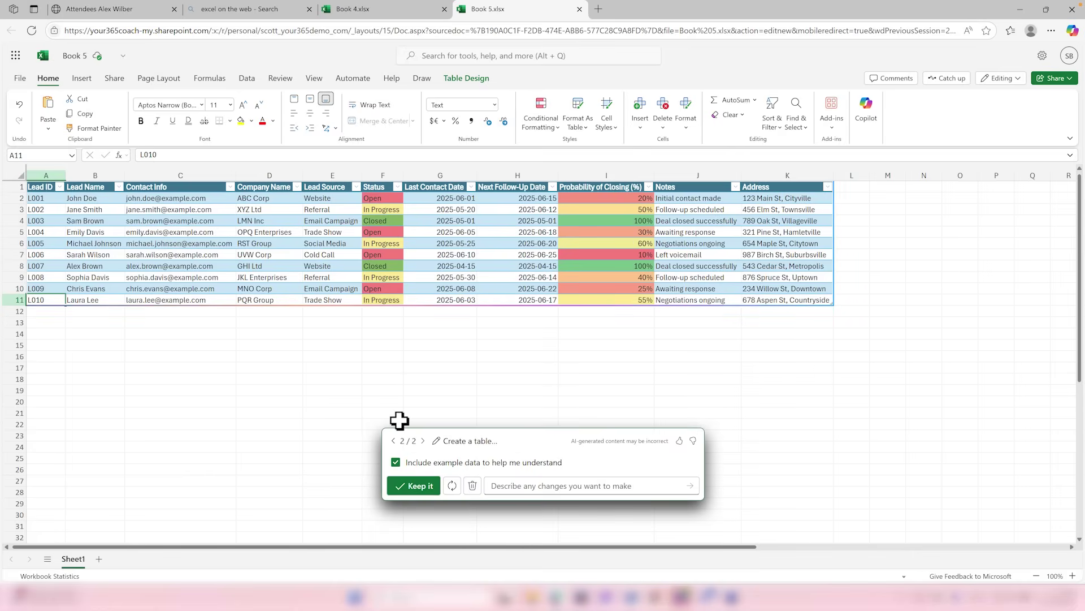
click(416, 484)
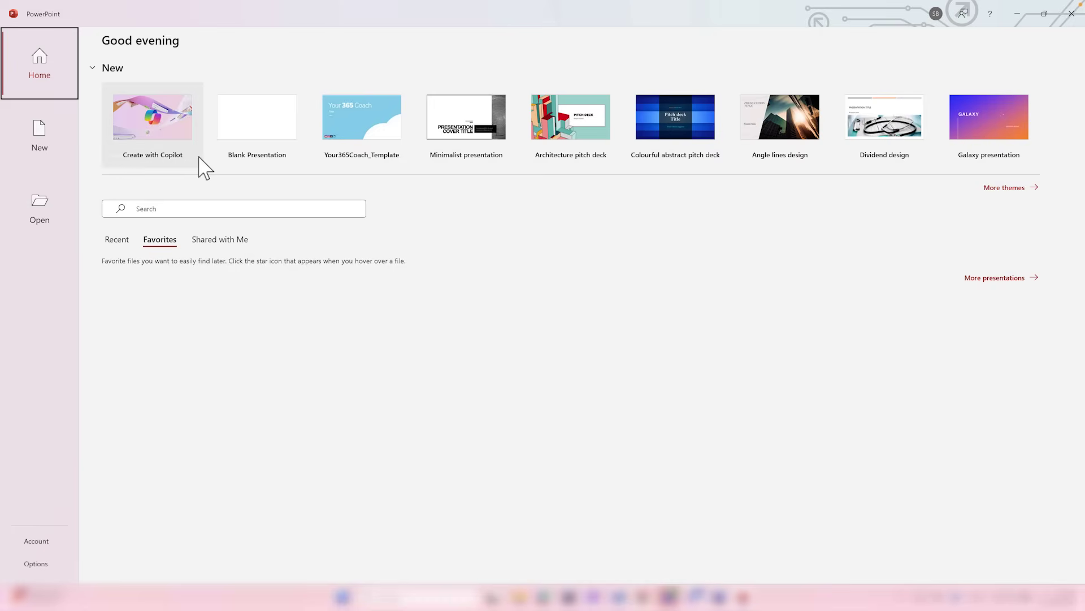
Start a Create with Copilot presentation and pick the Microsoft 365 Modern geometry design.
click(170, 159)
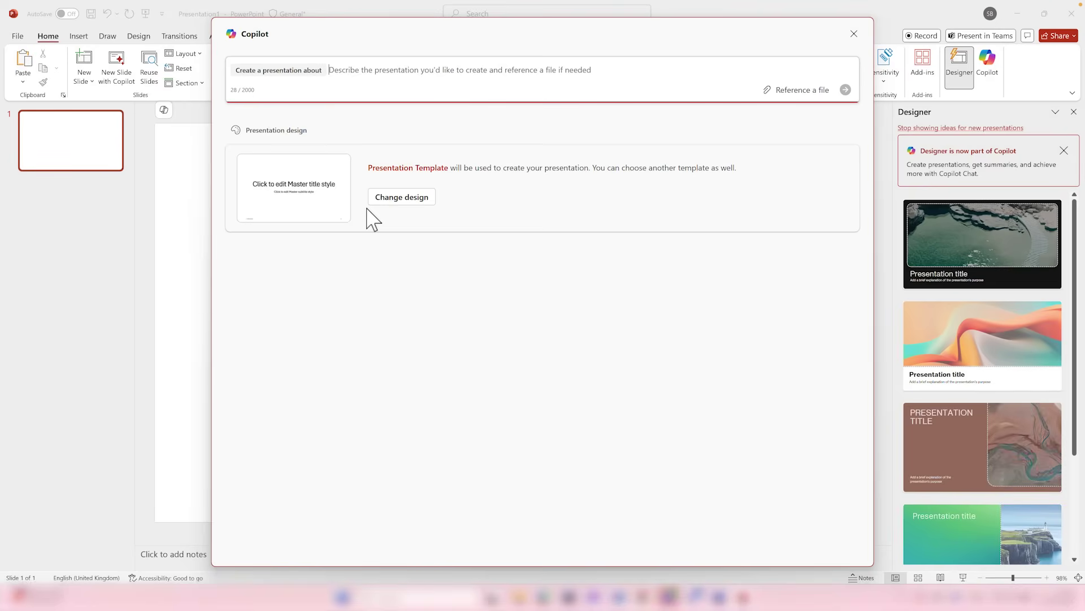
click(395, 200)
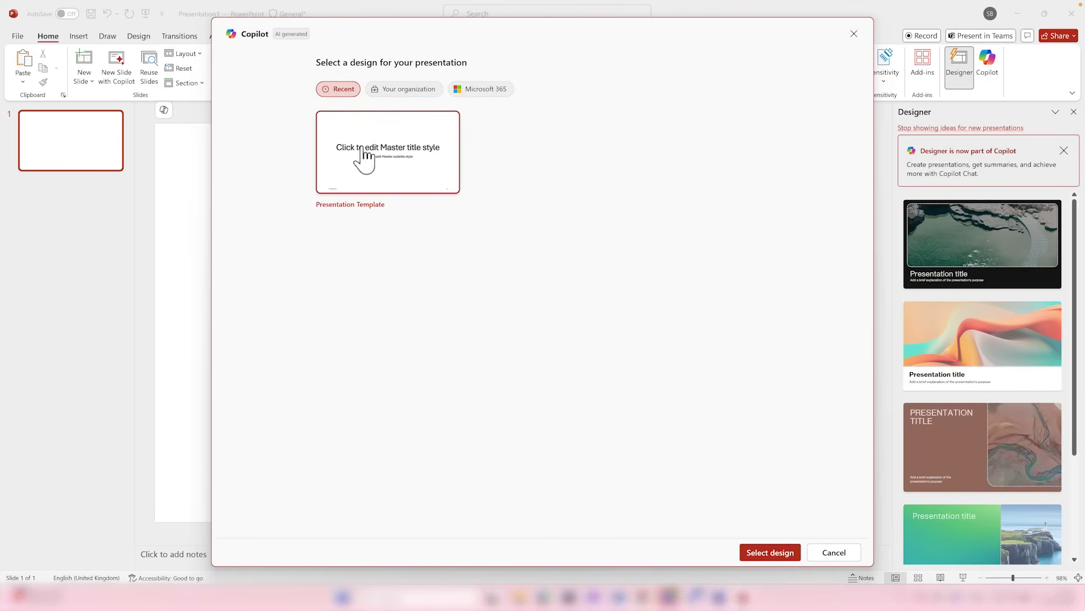
click(402, 91)
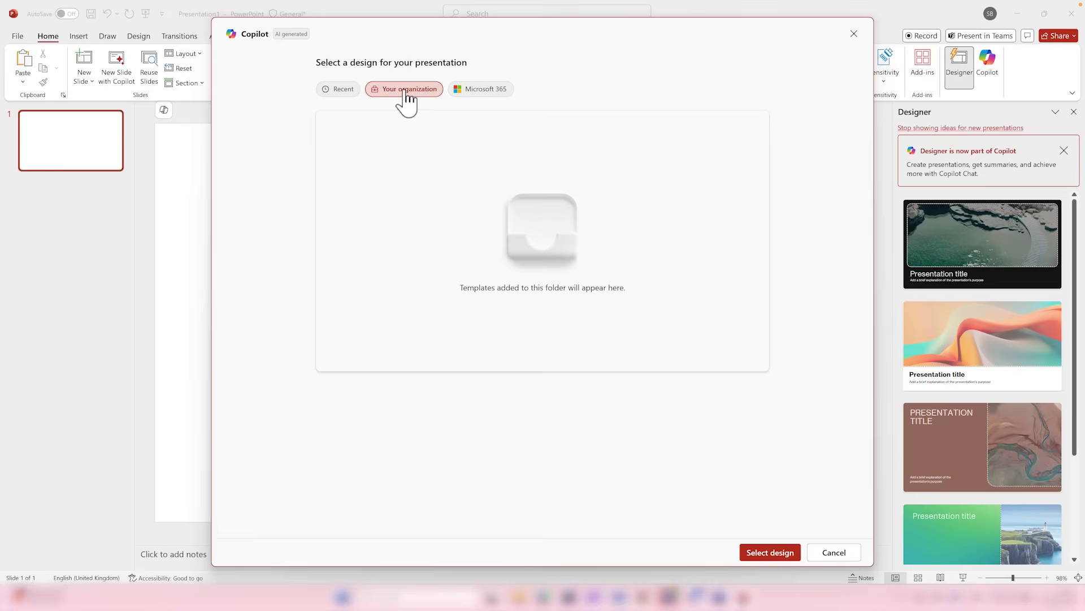
click(473, 92)
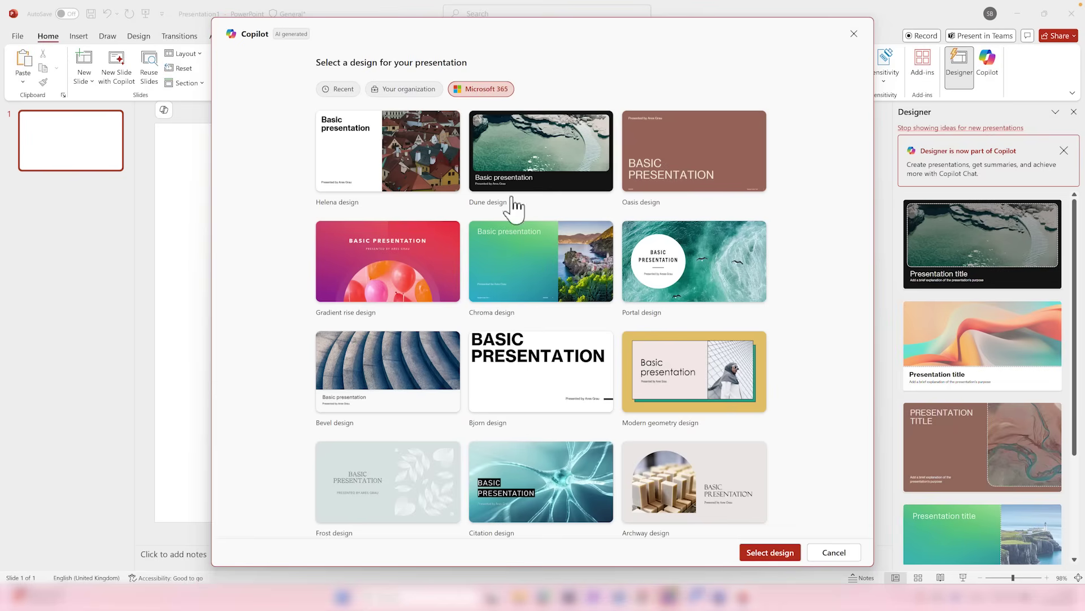
click(670, 425)
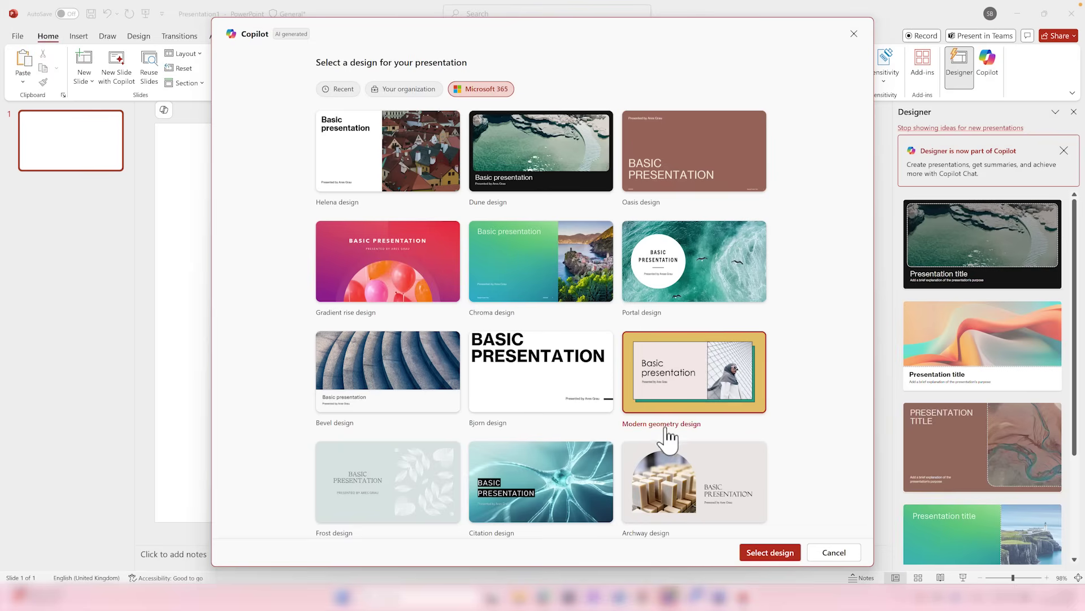
click(770, 552)
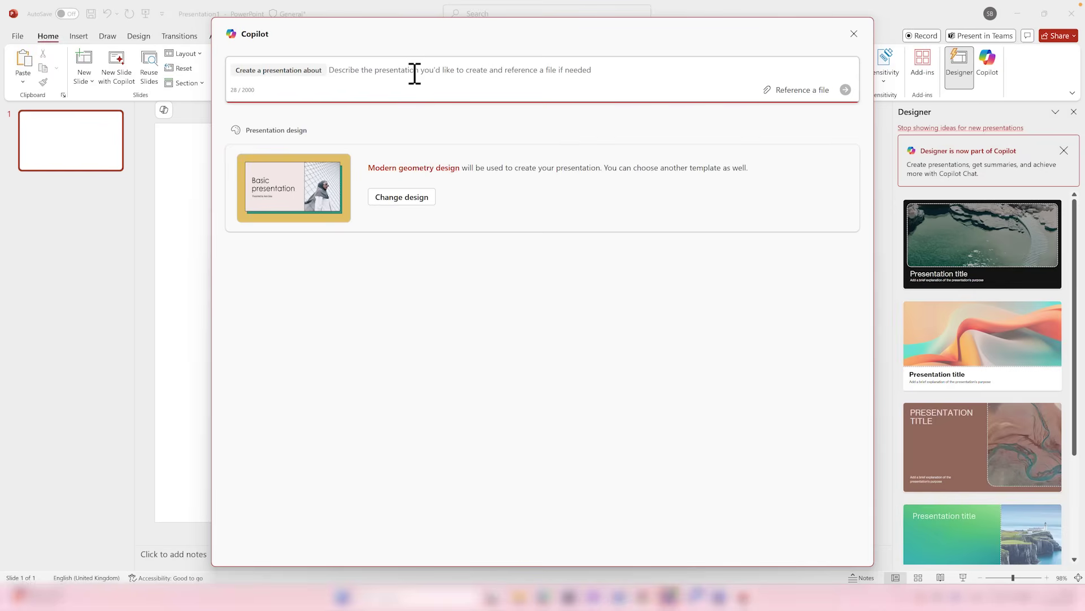
Build a Copilot outline from the pasted smartphone-usage topic and generate the slides from it.
text(the rise of mobile phone usage in the 21st Century, specifically Smart Phones including iPhones and Android)
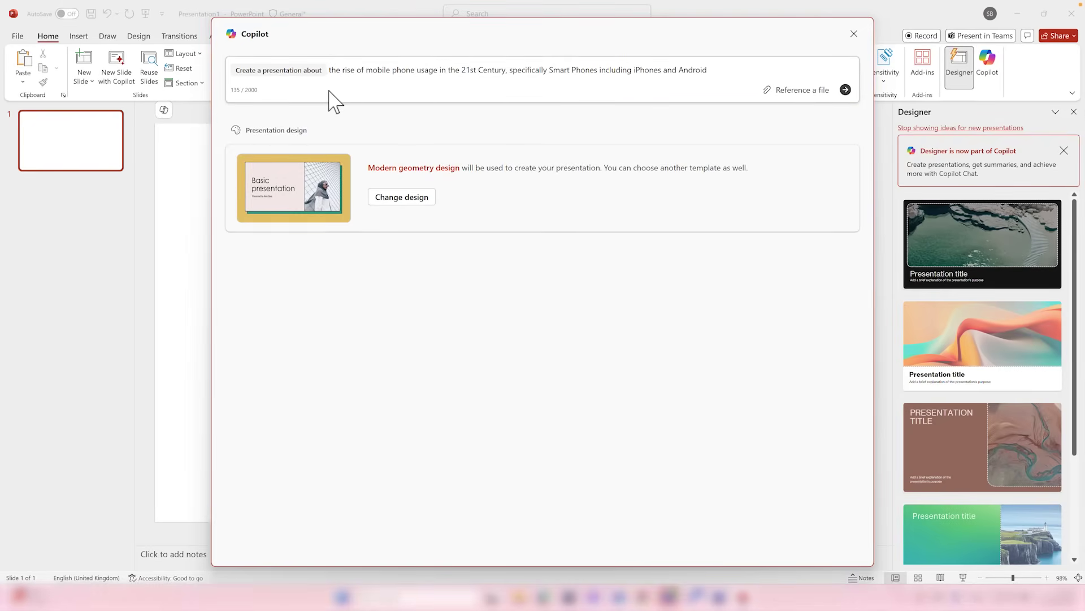
key(Return)
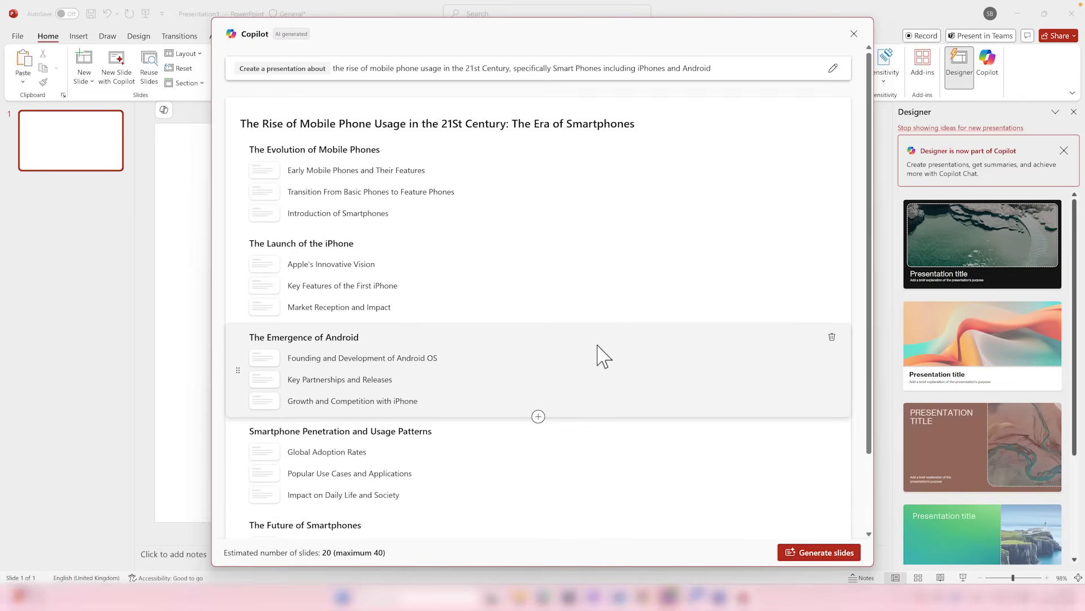
scroll(600, 362, down, 2)
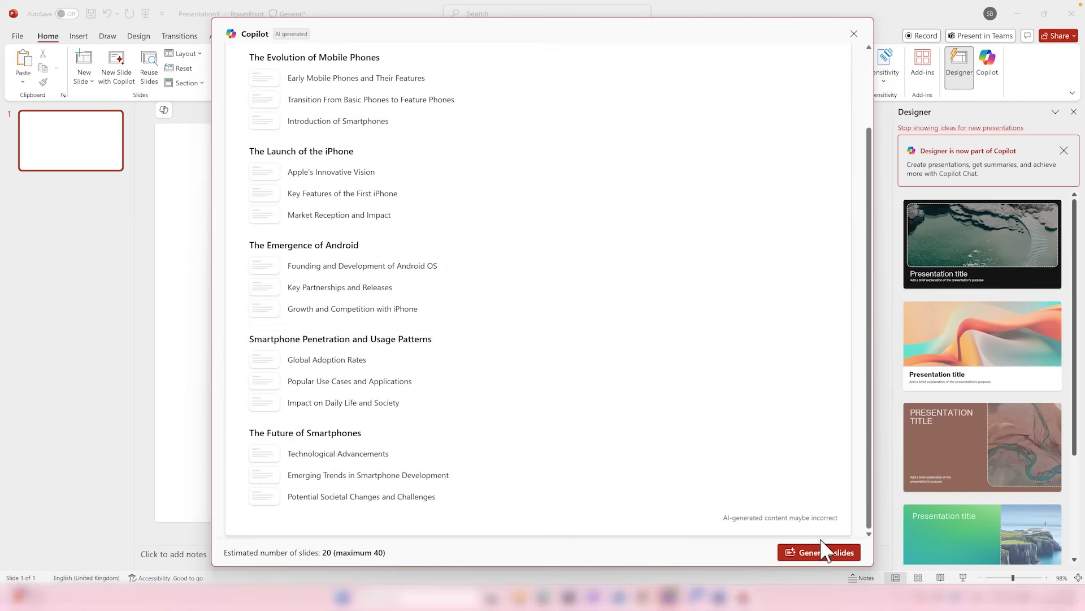
click(820, 552)
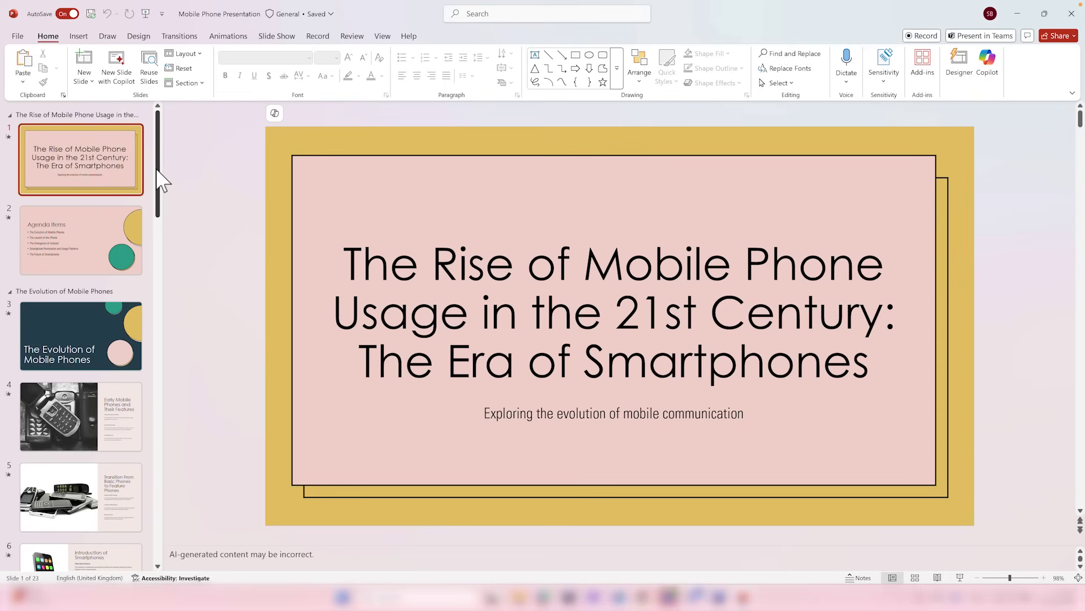
After slide 3, request a Copilot slide on phones in modern society and close communication.
click(61, 376)
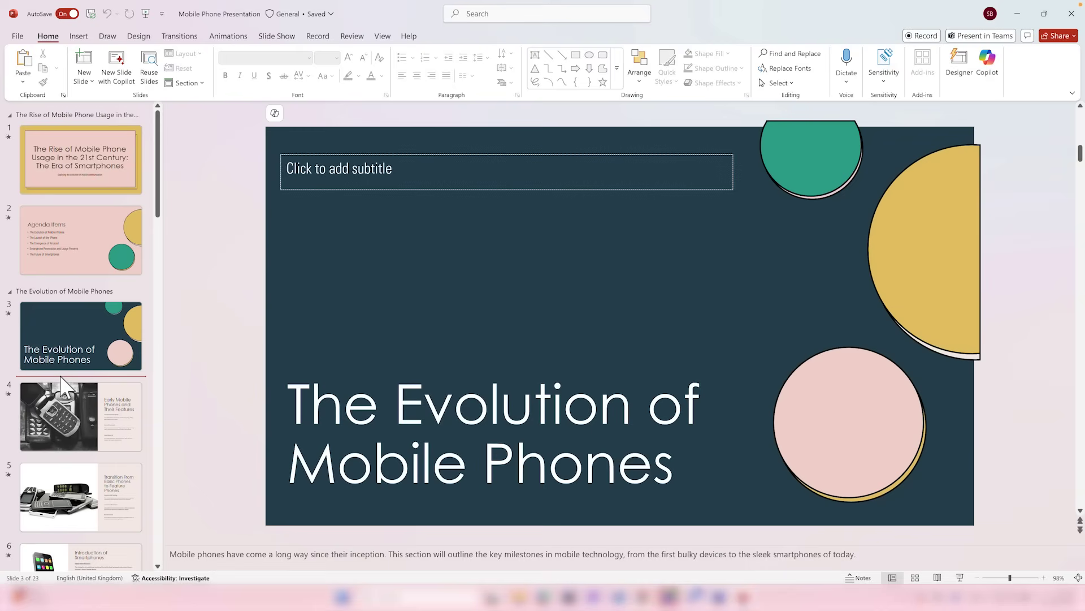
click(125, 80)
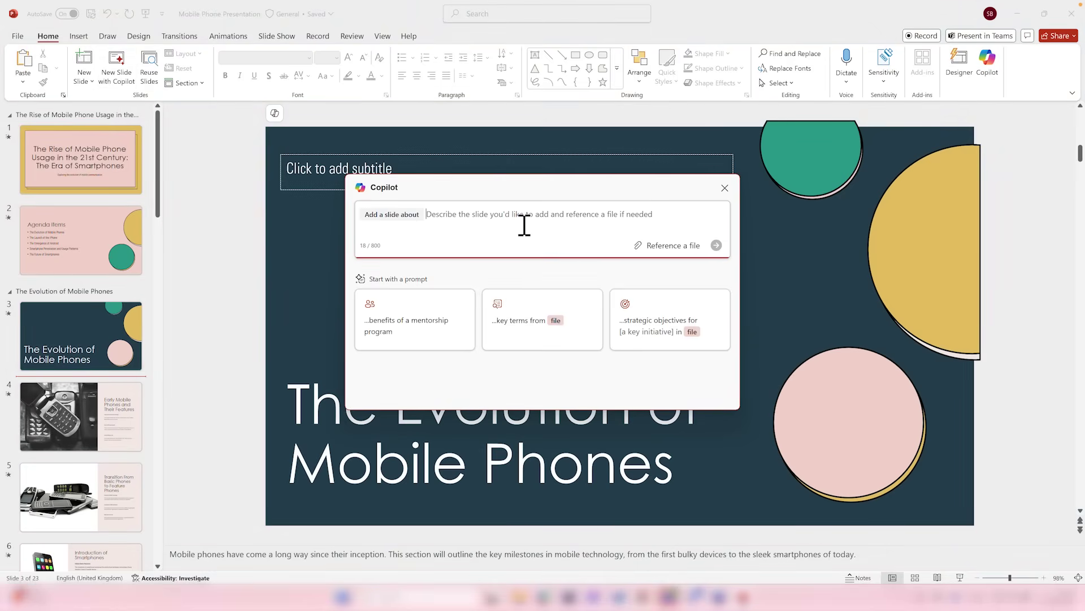
click(665, 246)
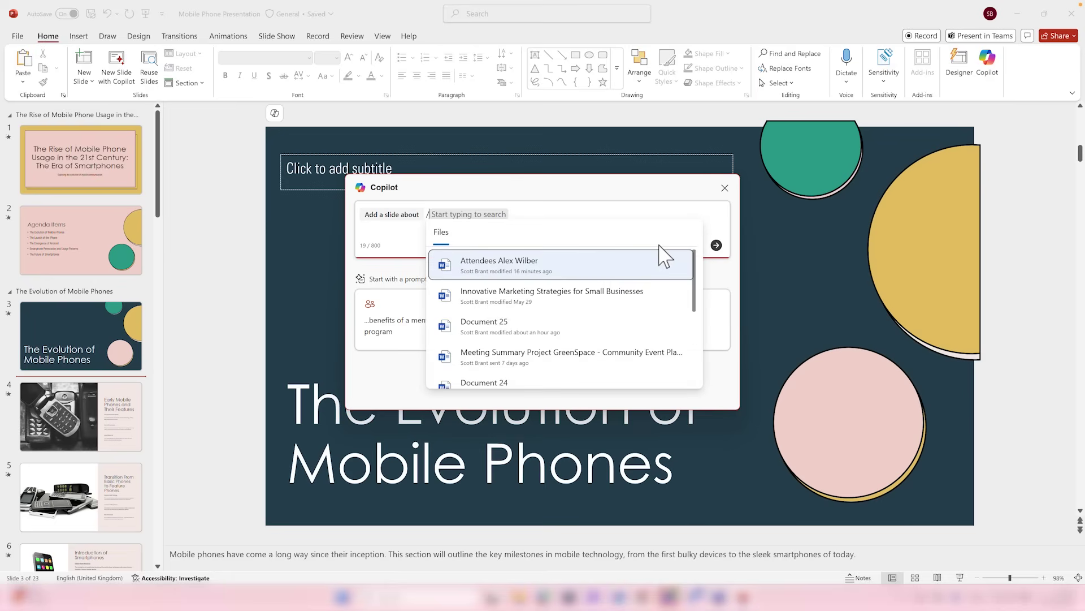
click(526, 212)
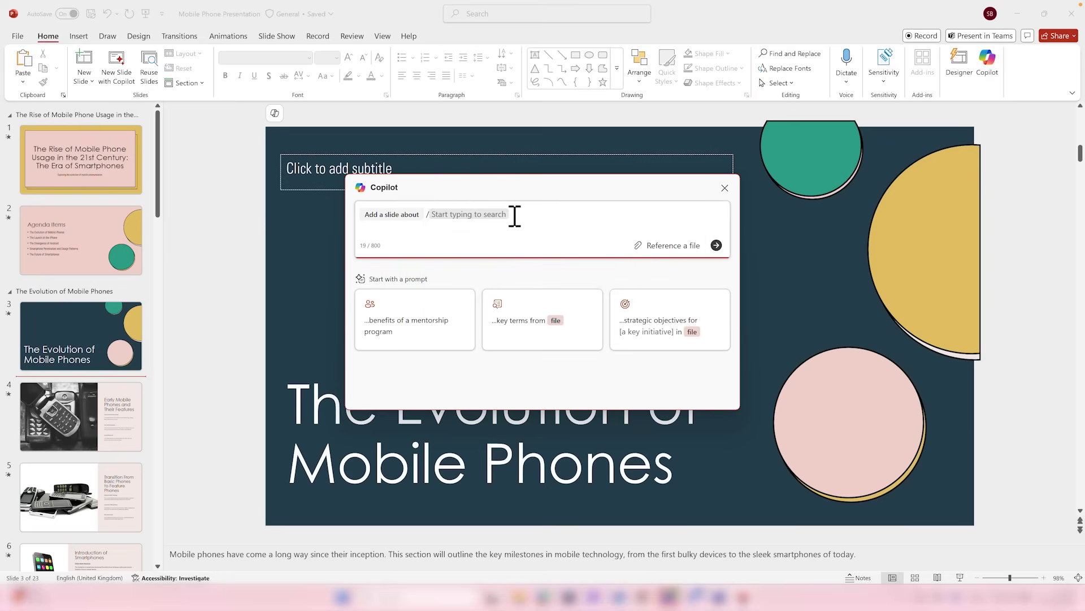
key(BackSpace)
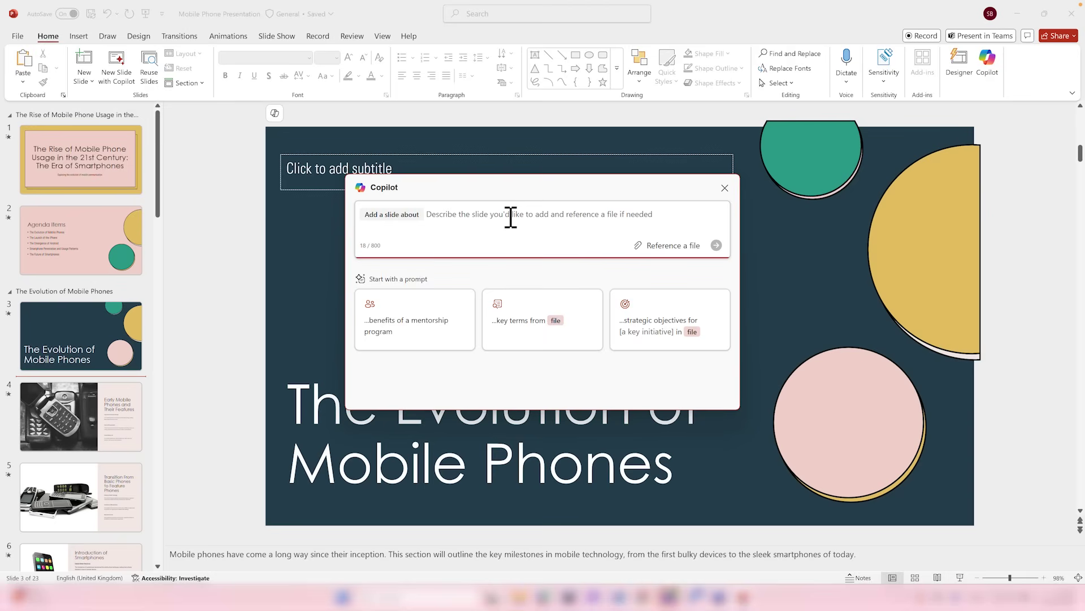
text(the use of phones in modern soceity and the need for close communication)
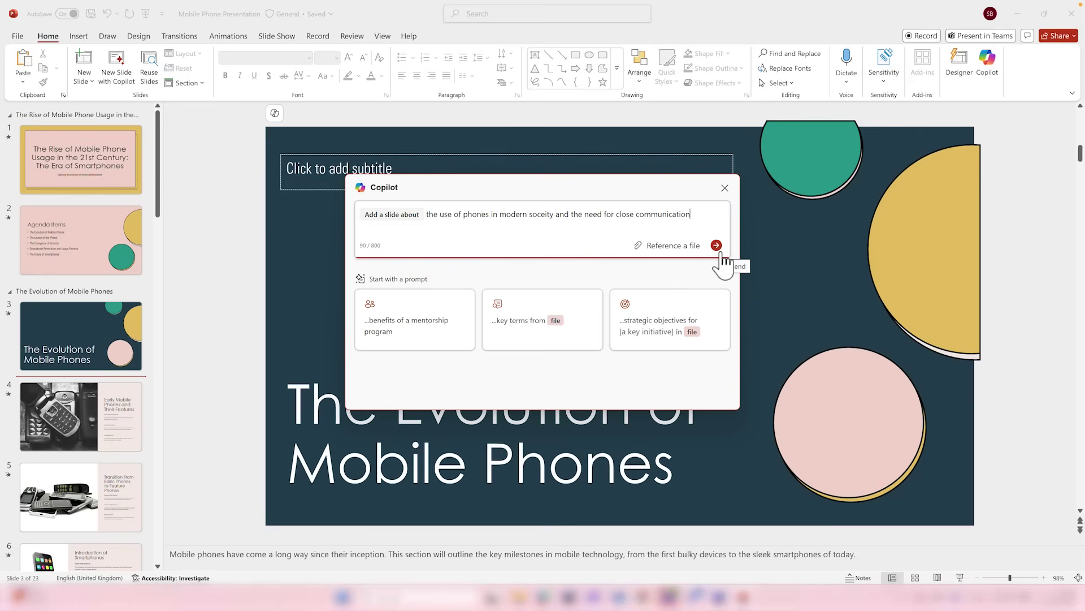
click(716, 245)
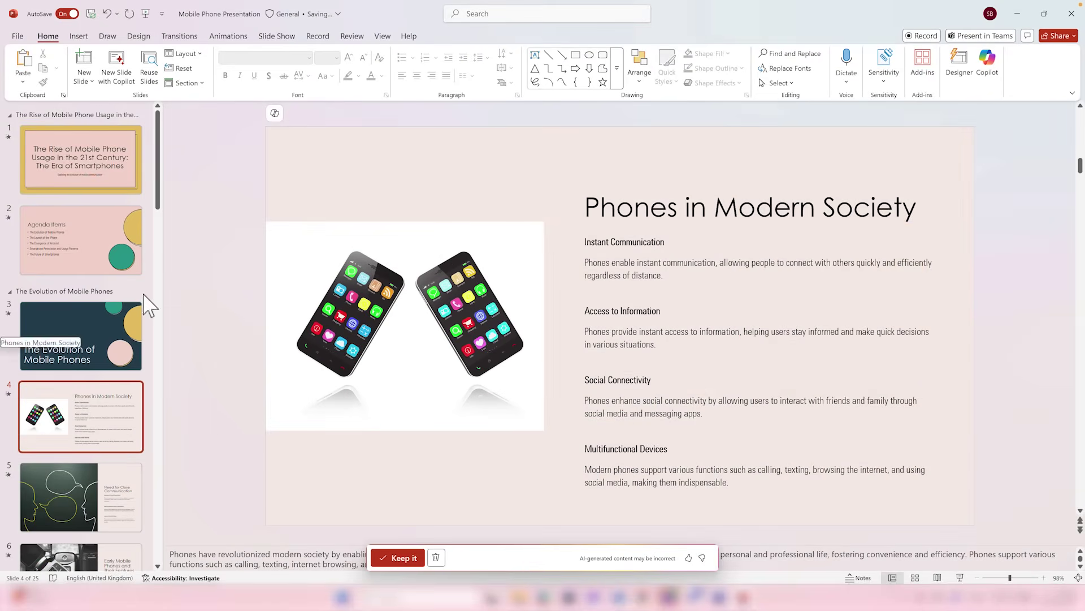
Keep the Copilot-added 'Phones in Modern Society' slide.
click(396, 560)
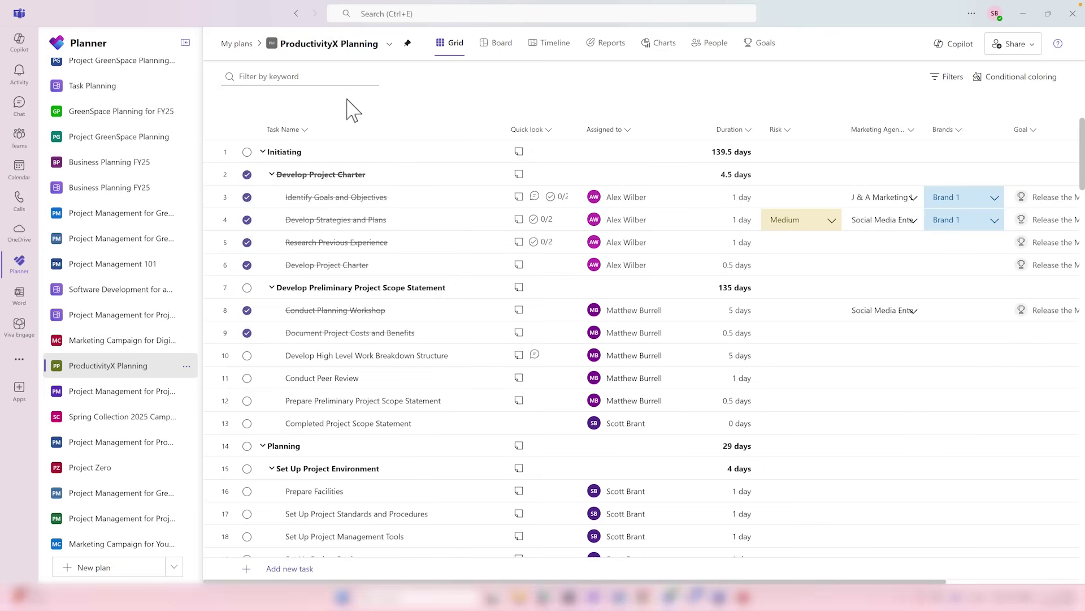
Begin a ProductivityX Planning AI status report from the Reports tab with Last quarter as the period.
click(621, 50)
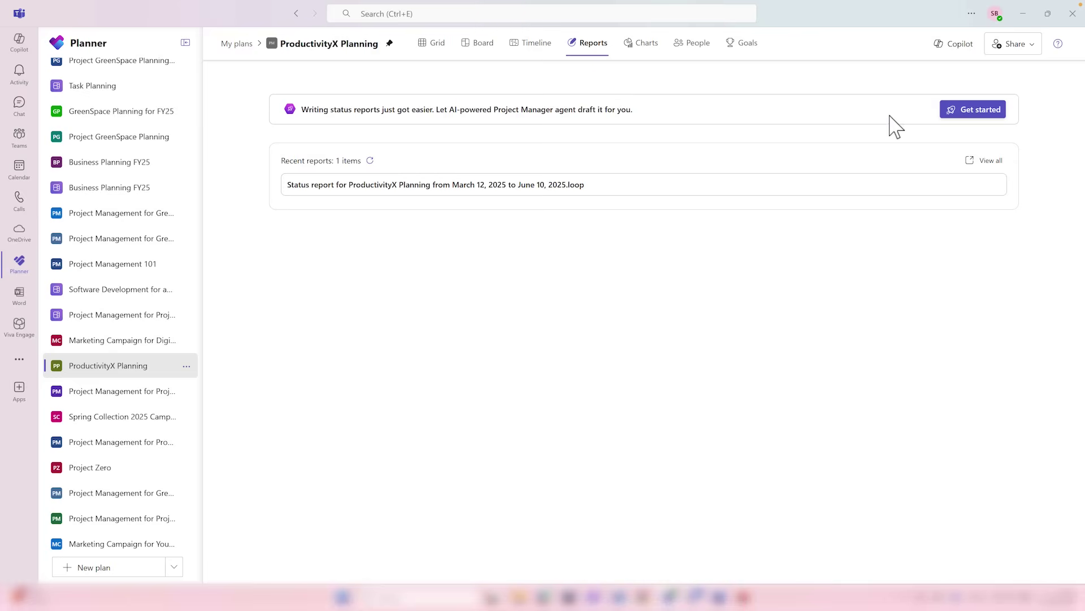
click(954, 114)
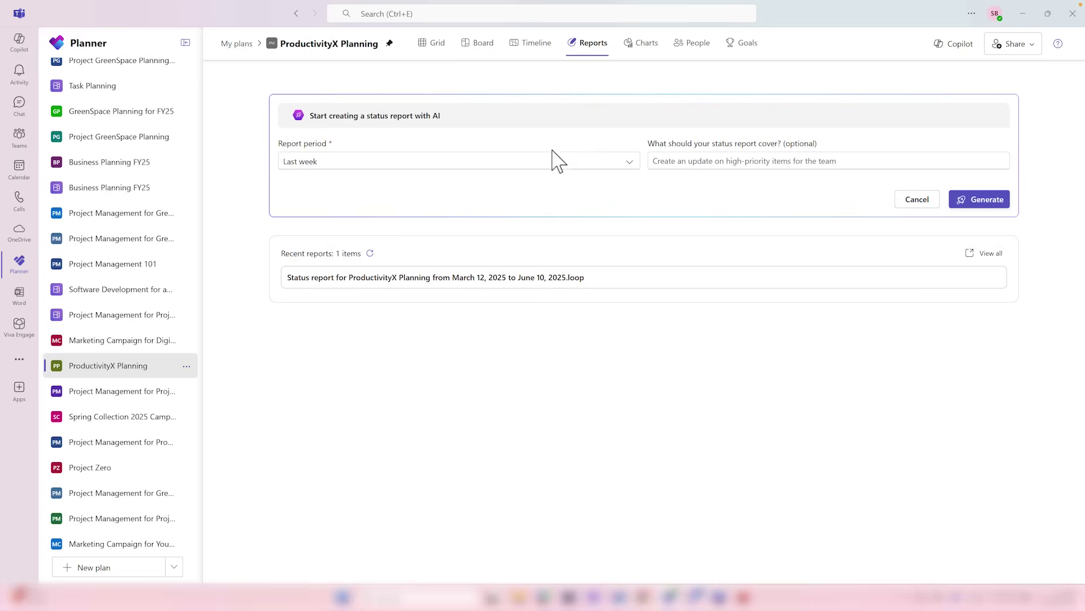
click(519, 161)
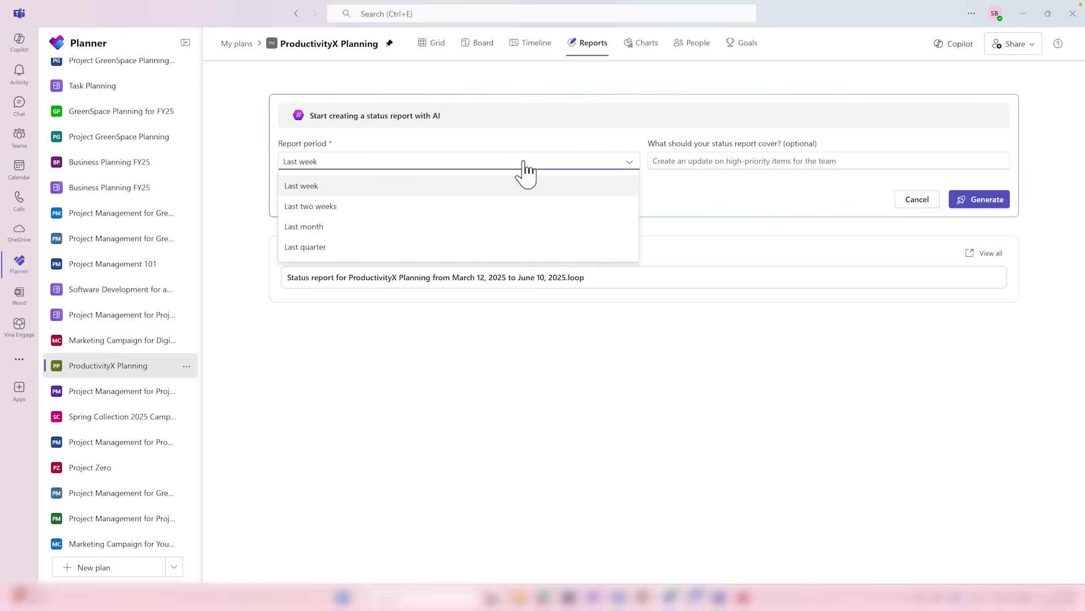
click(371, 250)
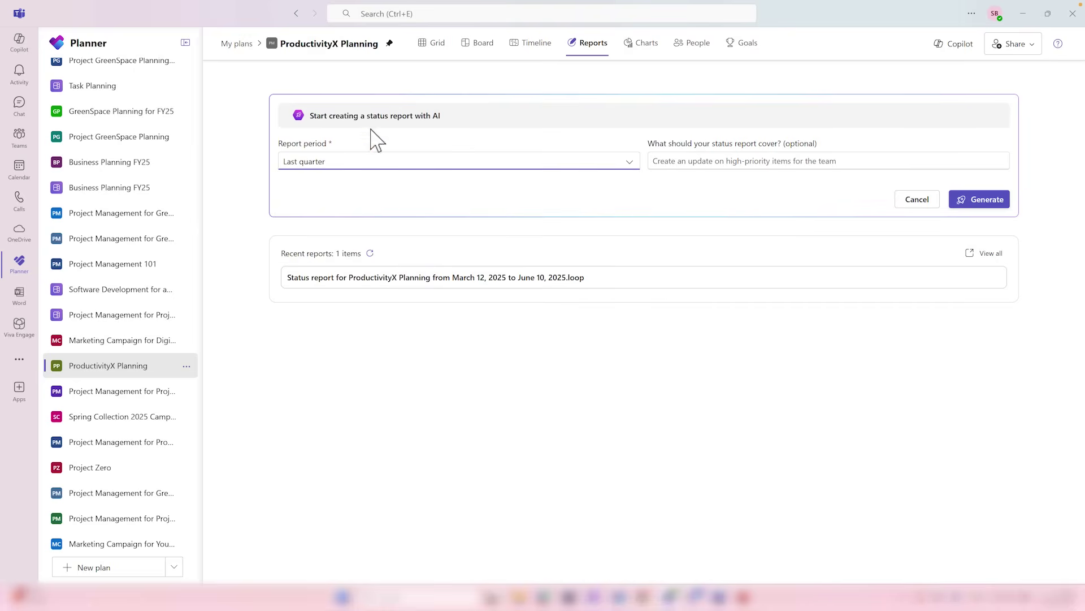
click(809, 163)
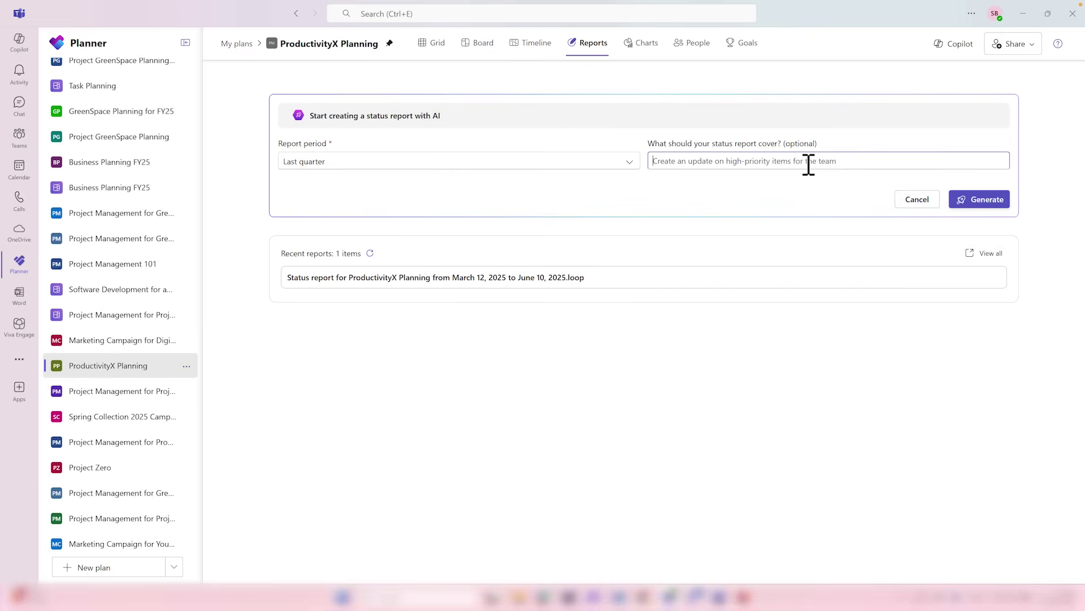
Focus the report on last quarter's completed and upcoming tasks, generate it, and scroll through it.
text(These are the tasks completed in the last quarter and upcoming tasks to be completed)
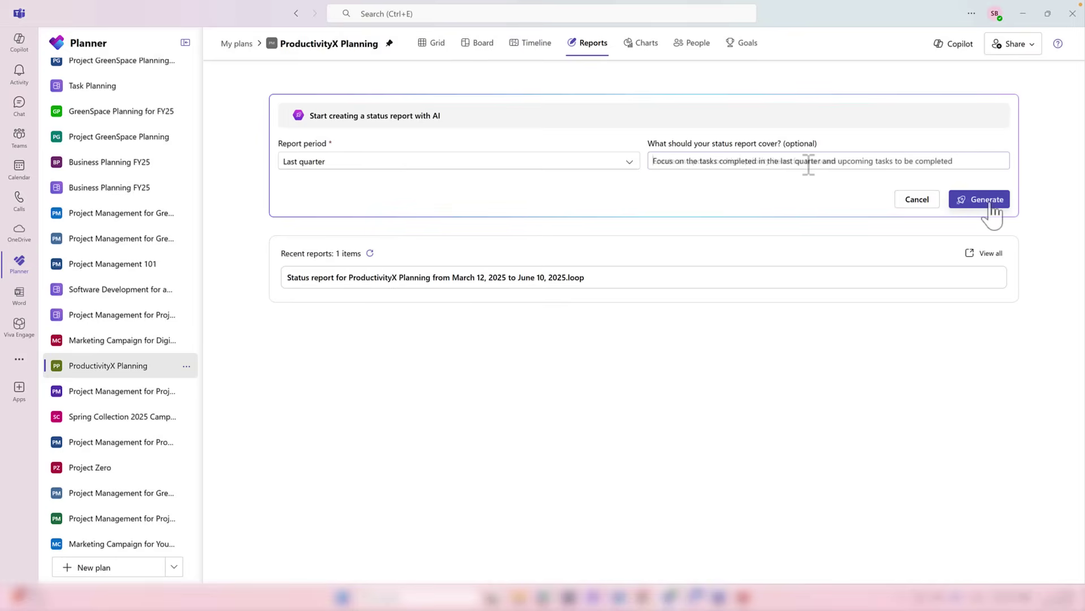
click(987, 202)
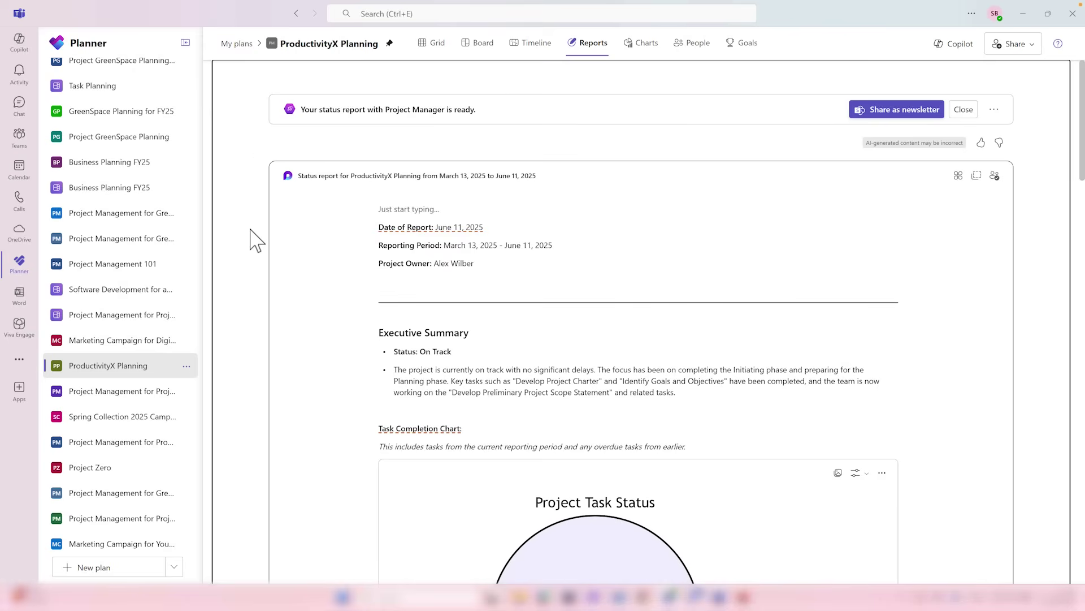
scroll(256, 258, down, 1)
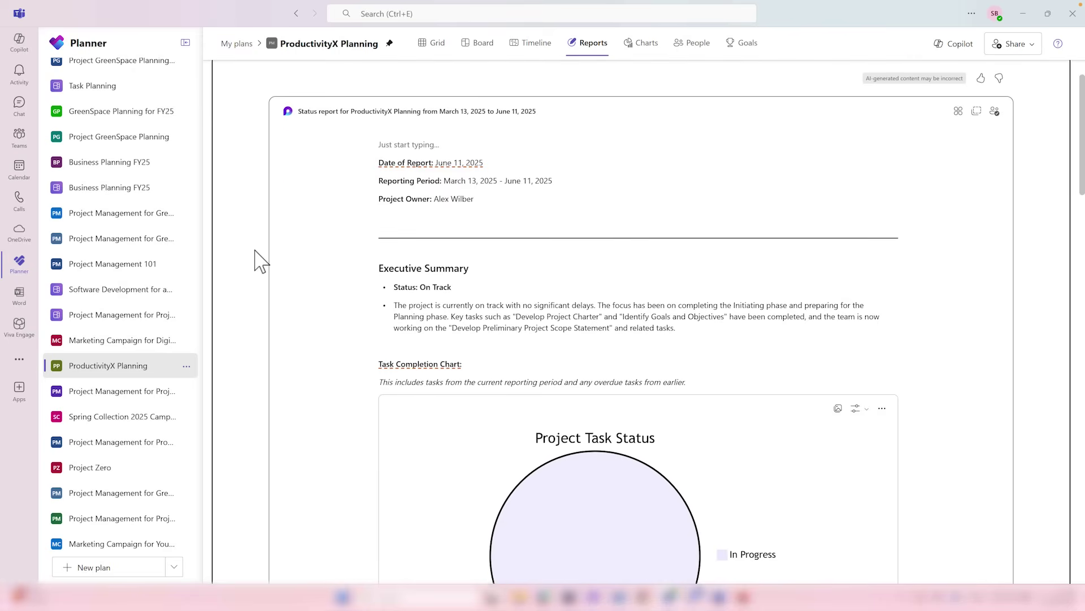
scroll(256, 252, down, 3)
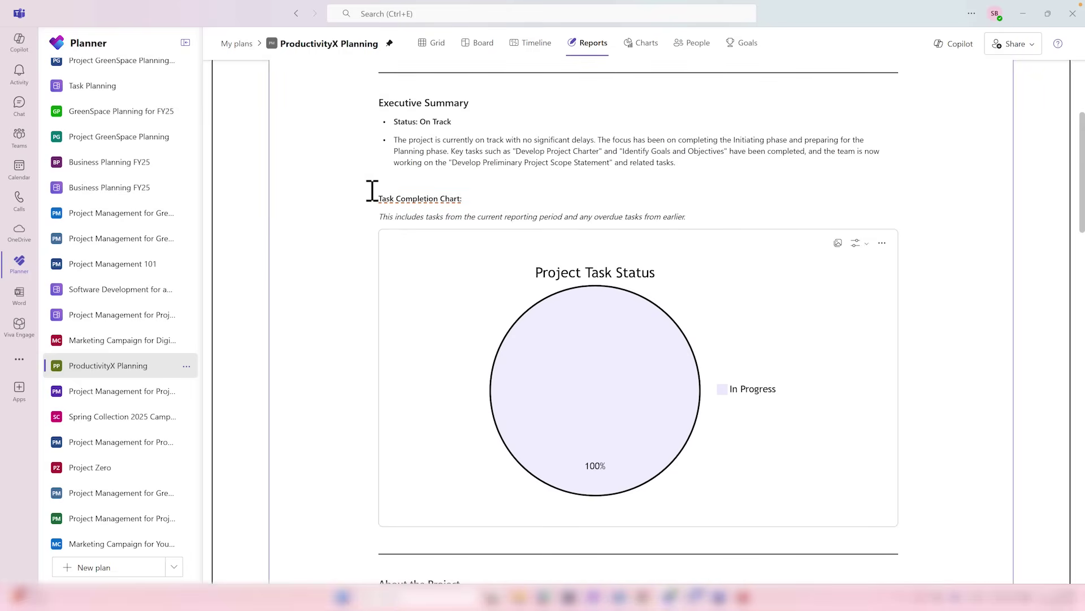
scroll(333, 249, down, 2)
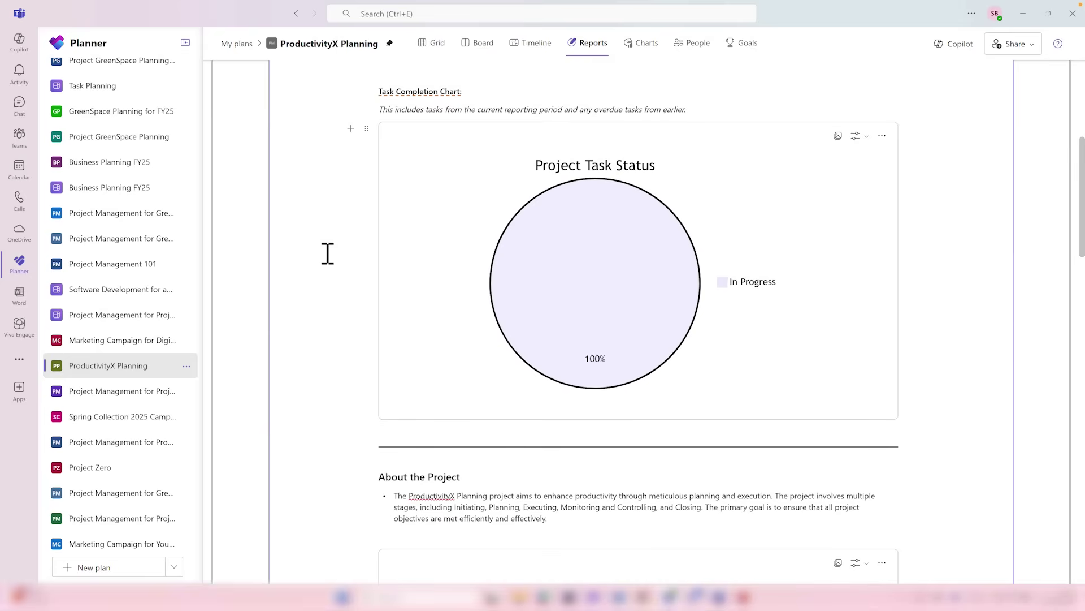
scroll(328, 254, down, 6)
scroll(328, 257, down, 1)
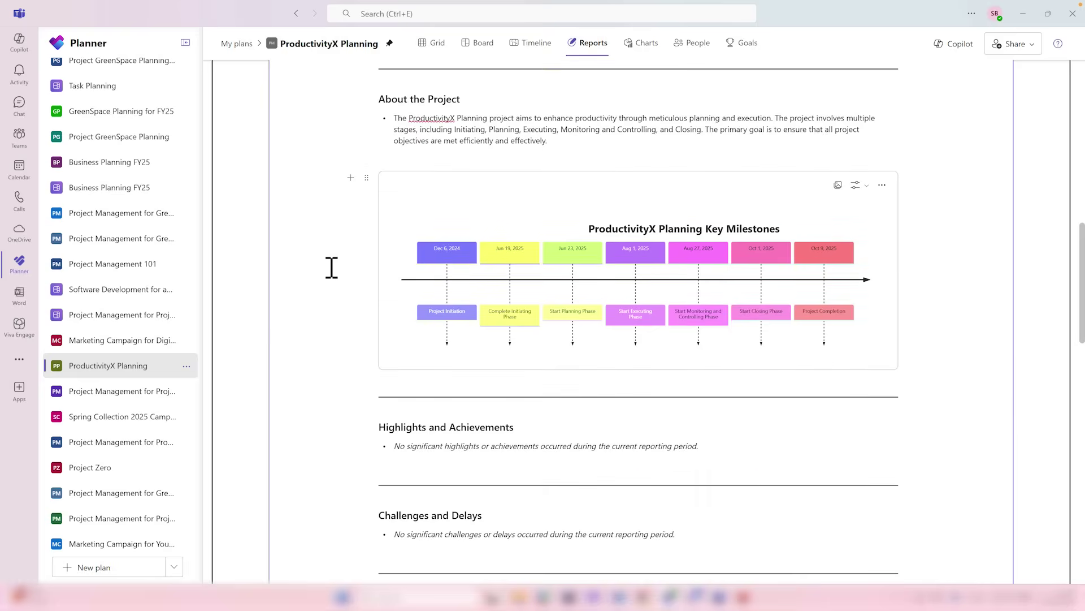
scroll(332, 271, down, 6)
scroll(334, 274, down, 2)
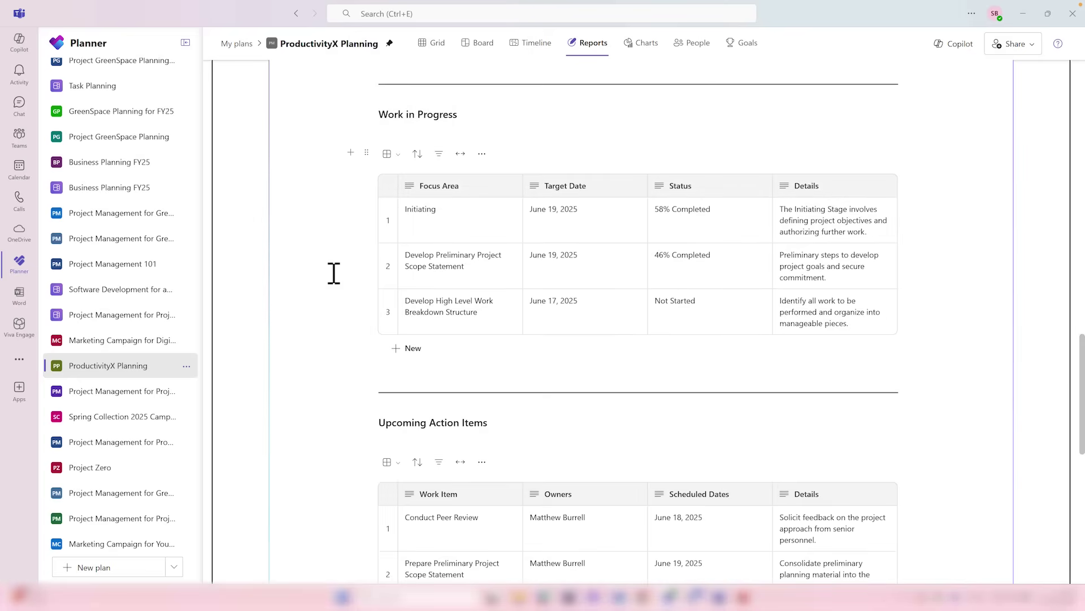
scroll(334, 274, down, 6)
scroll(334, 274, down, 2)
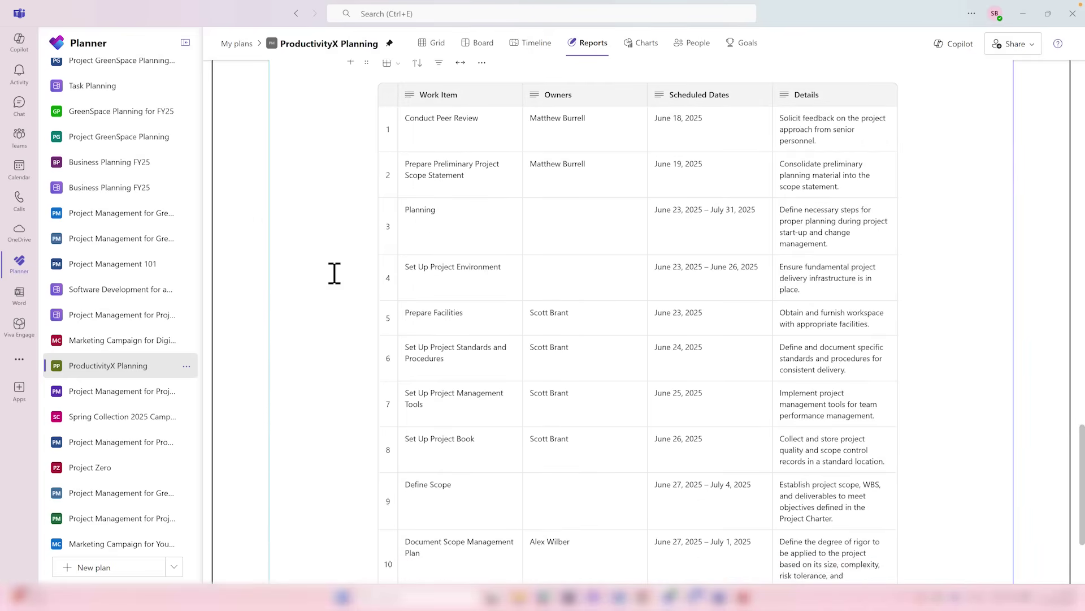
scroll(335, 273, down, 2)
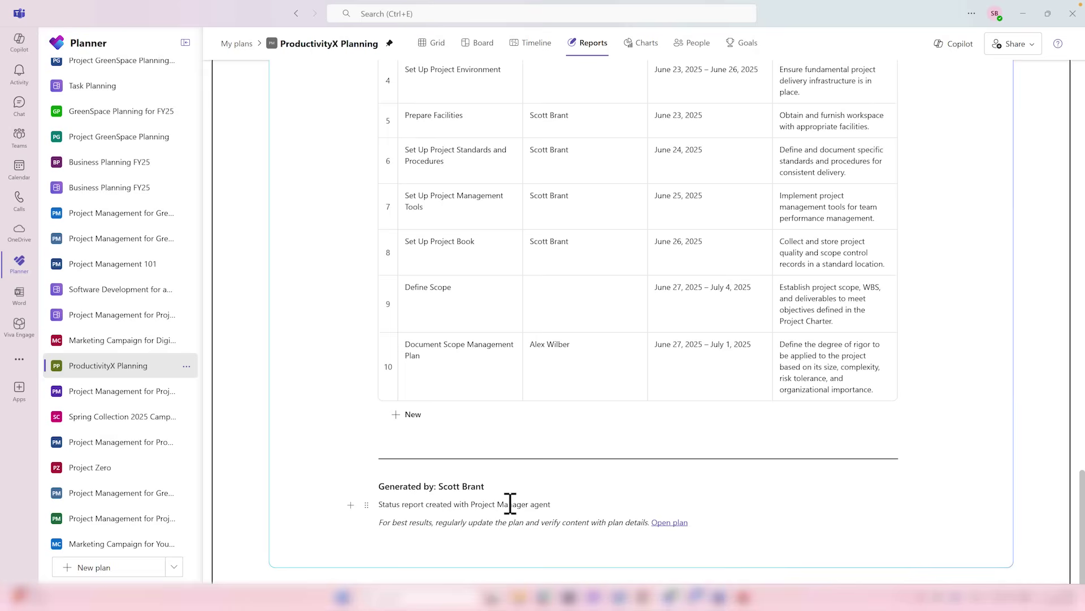
scroll(482, 390, up, 20)
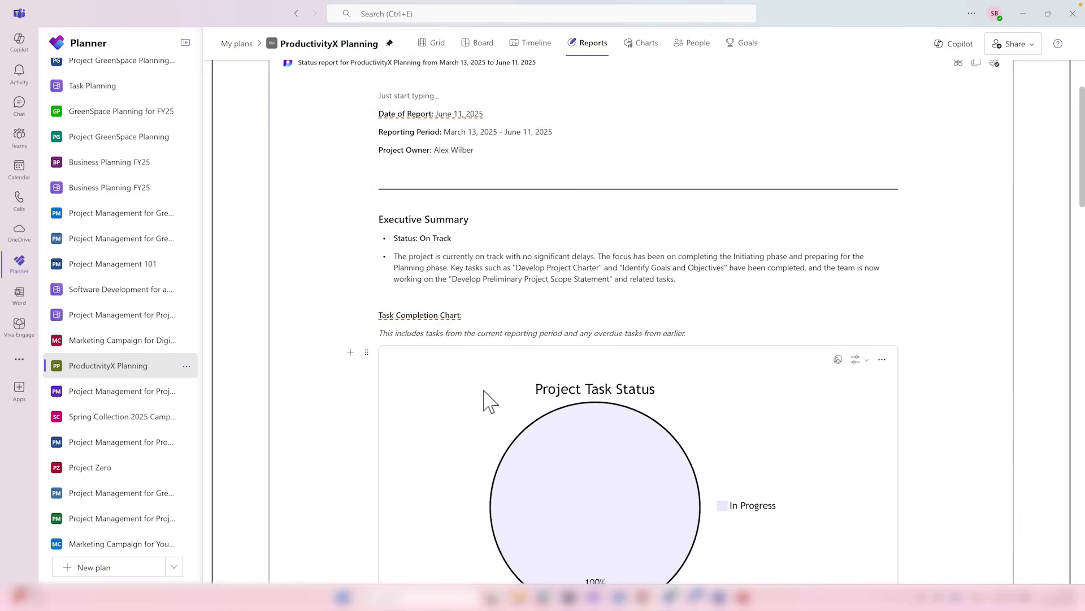
Bold the second Executive Summary paragraph, then send the report to SharePoint via Share as newsletter.
click(366, 370)
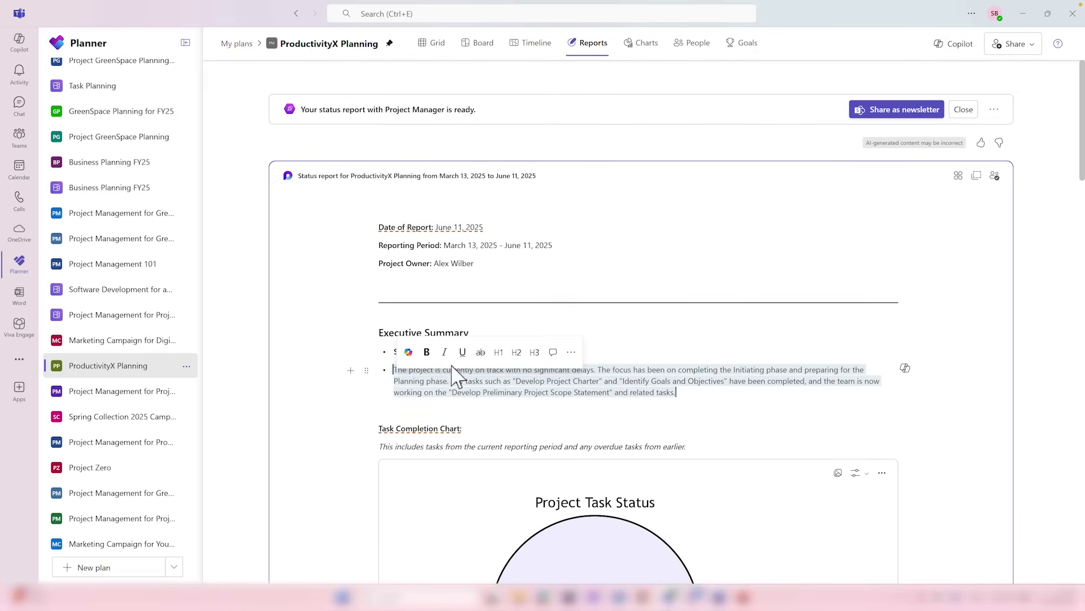
click(427, 352)
click(777, 397)
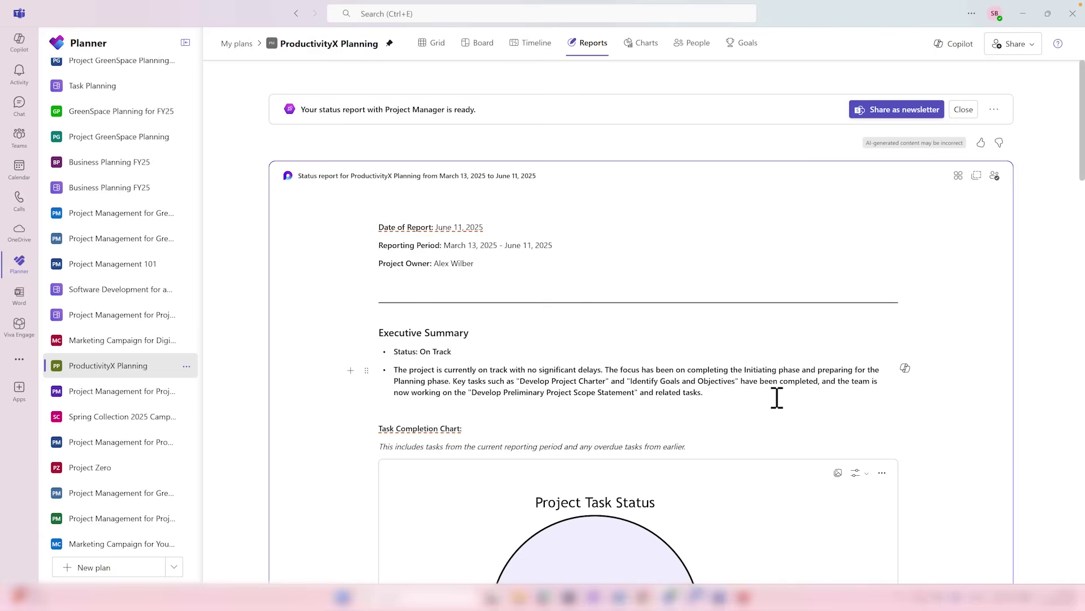
click(920, 113)
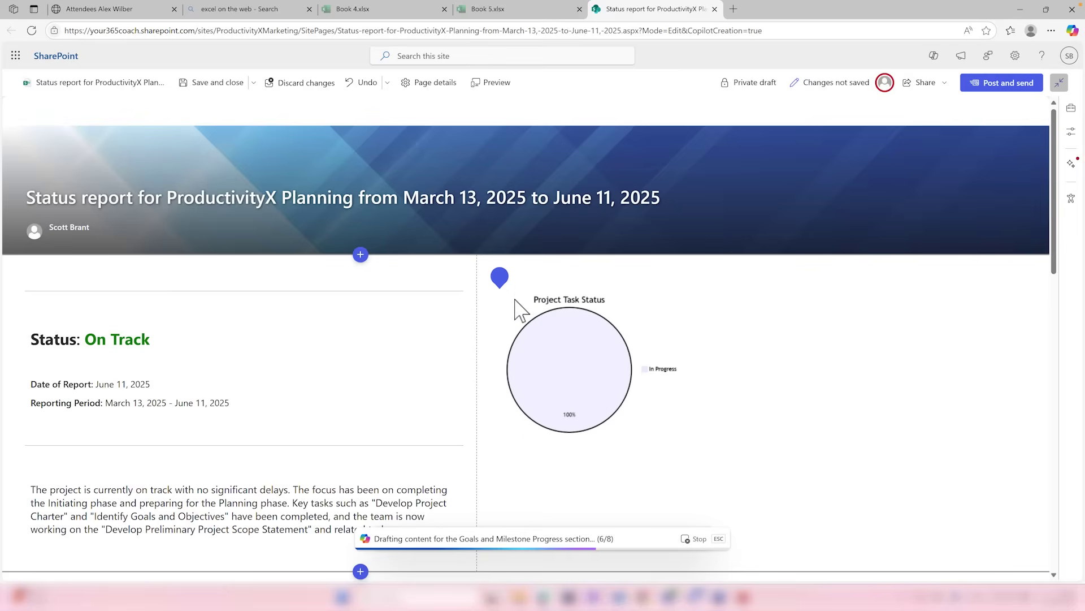
Scroll down the Copilot-drafted 'Status report for ProductivityX Planning' SharePoint page.
scroll(517, 308, down, 2)
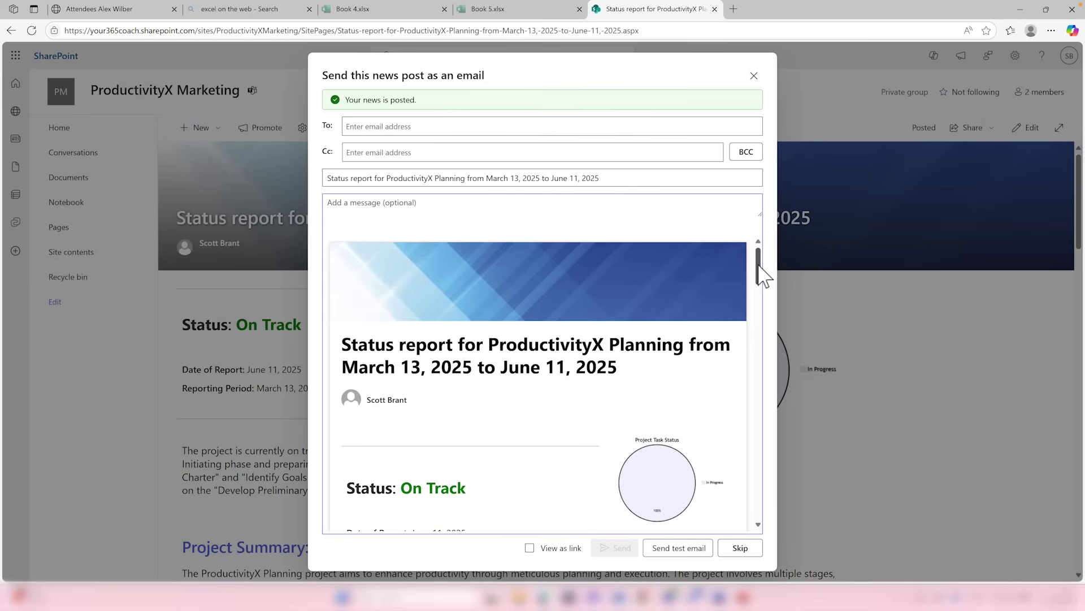
Address the status report news post email to a colleague chosen from the suggested contacts.
mouse_move(760, 266)
mouse_down()
mouse_move(759, 390)
mouse_move(760, 258)
mouse_up()
click(445, 127)
text(alex)
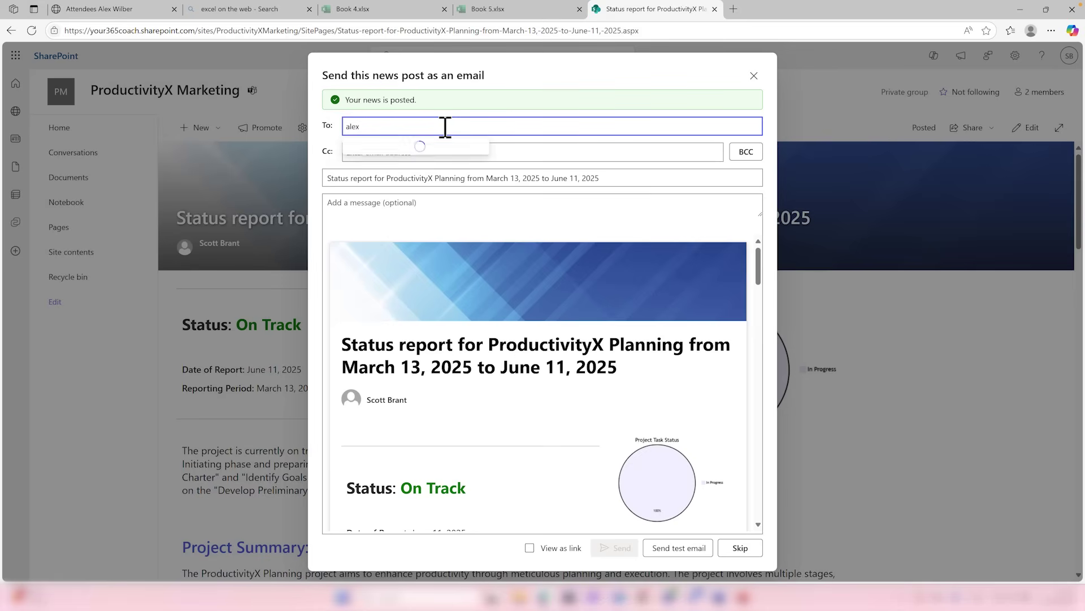
click(422, 152)
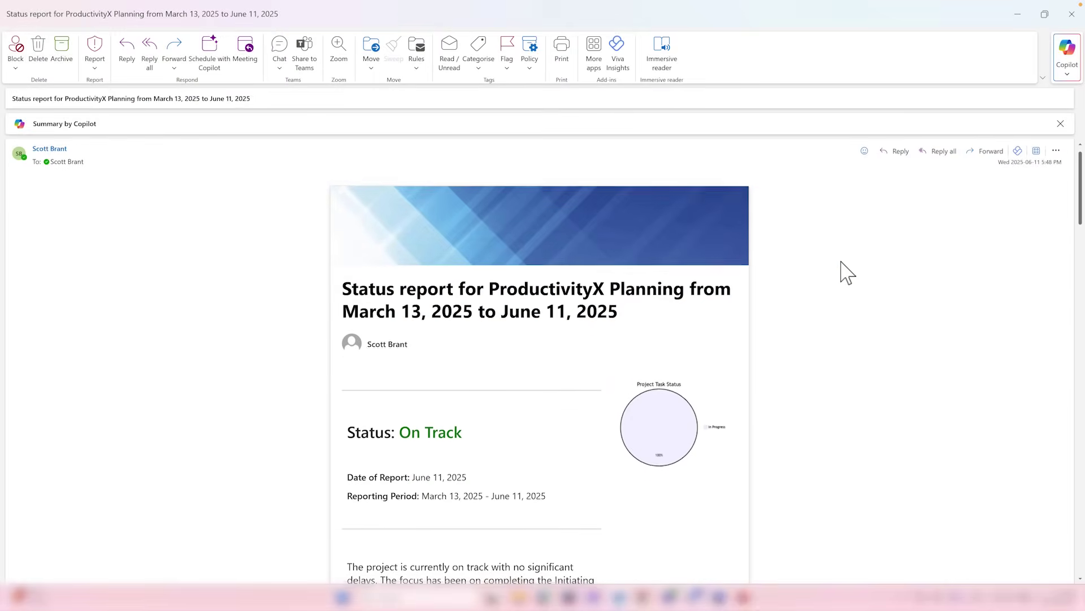
scroll(846, 274, down, 6)
scroll(847, 276, down, 6)
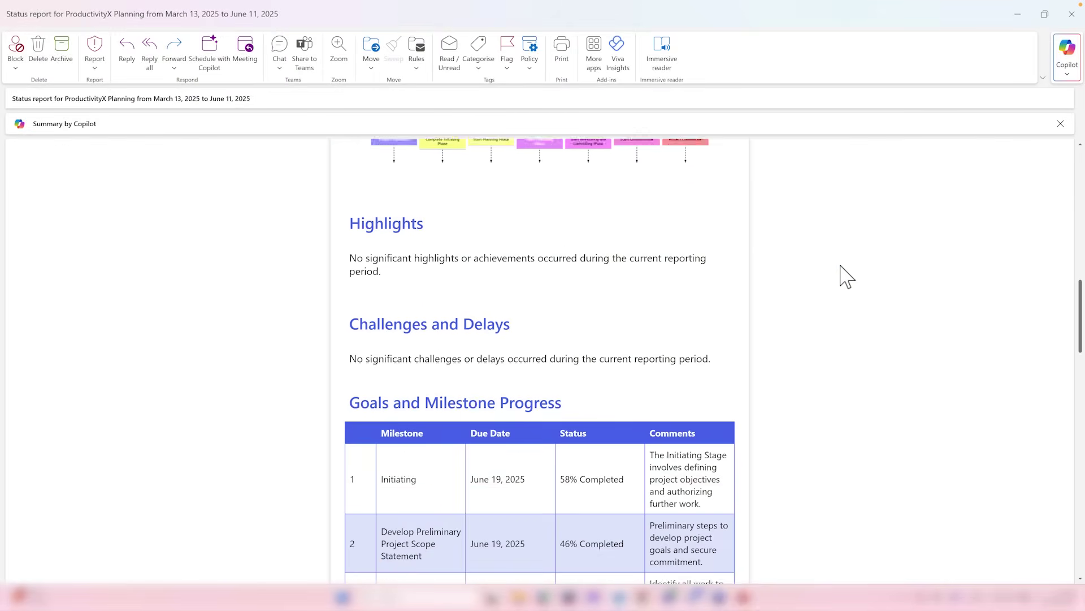
scroll(846, 276, down, 7)
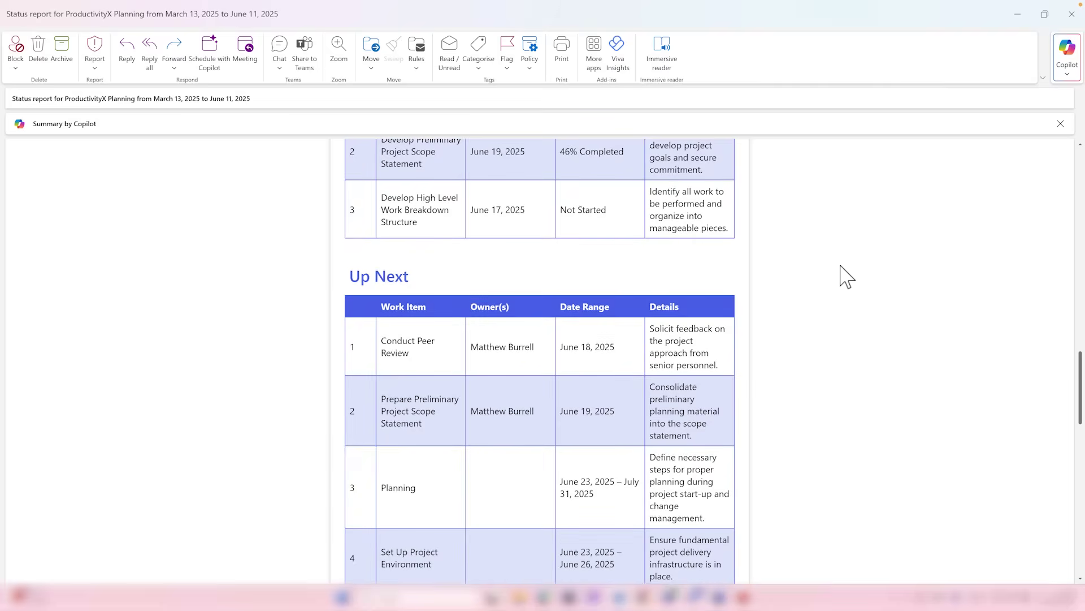